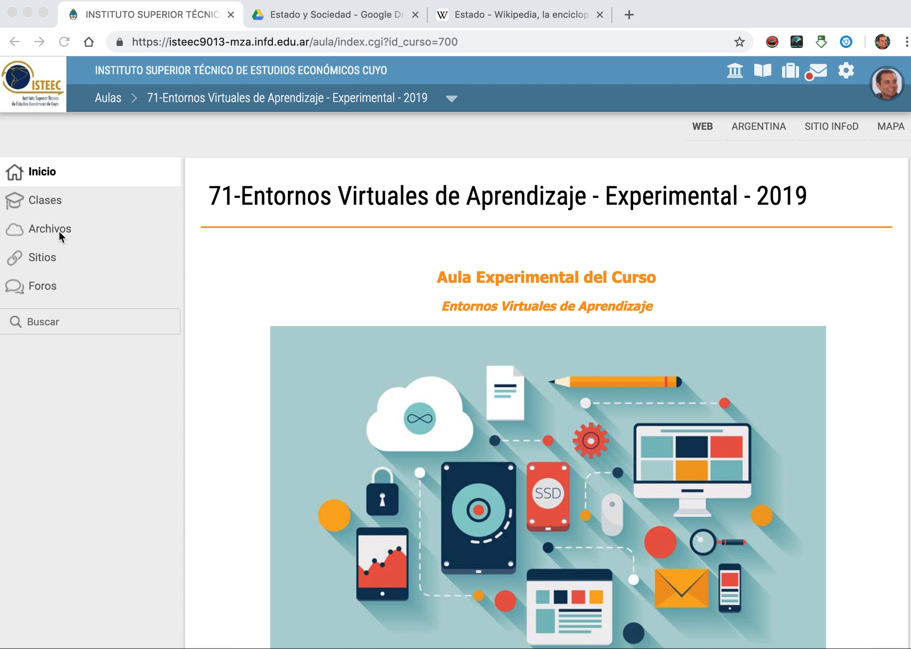
Step: Start a new file entry in the Archivos category "01- Estado y Sociedad" and attach Cultura y Dominación.pdf from the local computer
{"action": "left_click", "coordinate": [59, 229]}
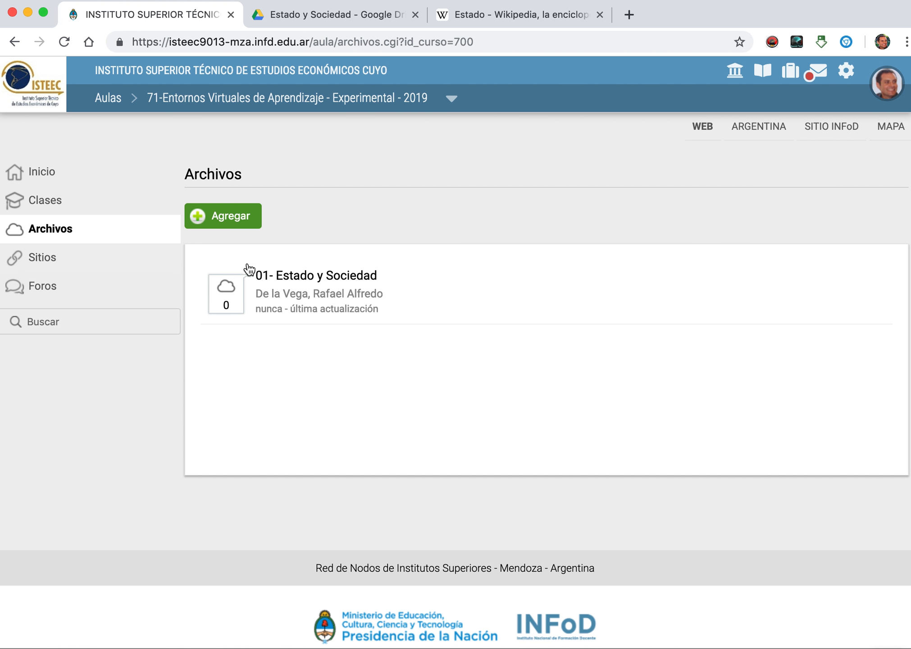
{"action": "left_click", "coordinate": [343, 285]}
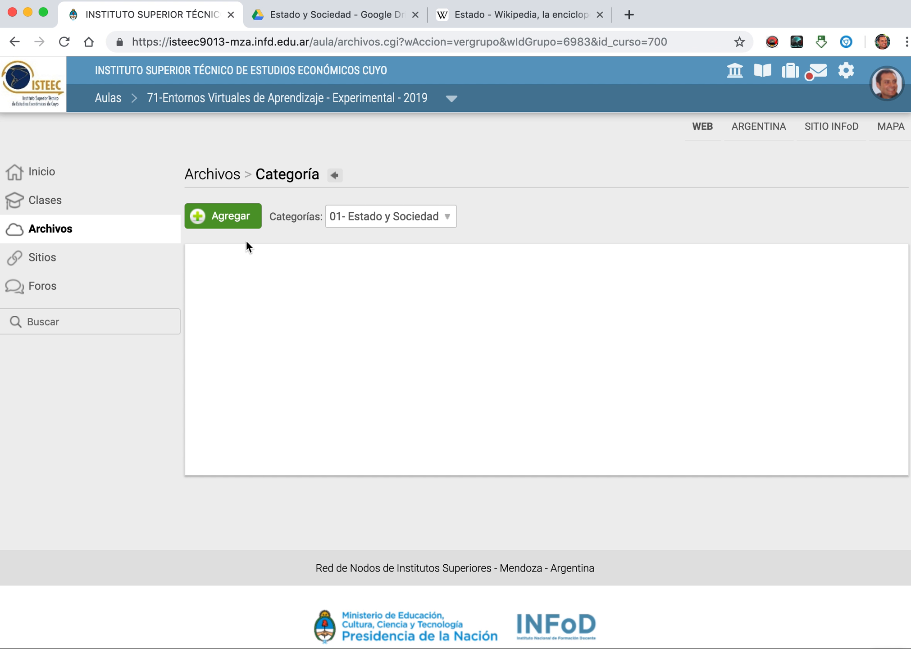
{"action": "left_click", "coordinate": [221, 220]}
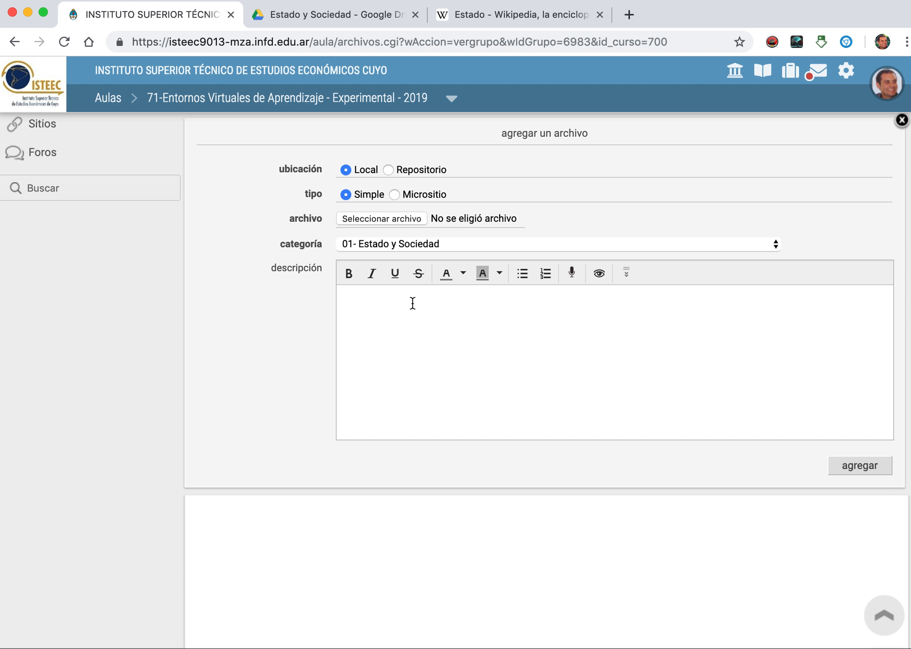
{"action": "left_click", "coordinate": [400, 218]}
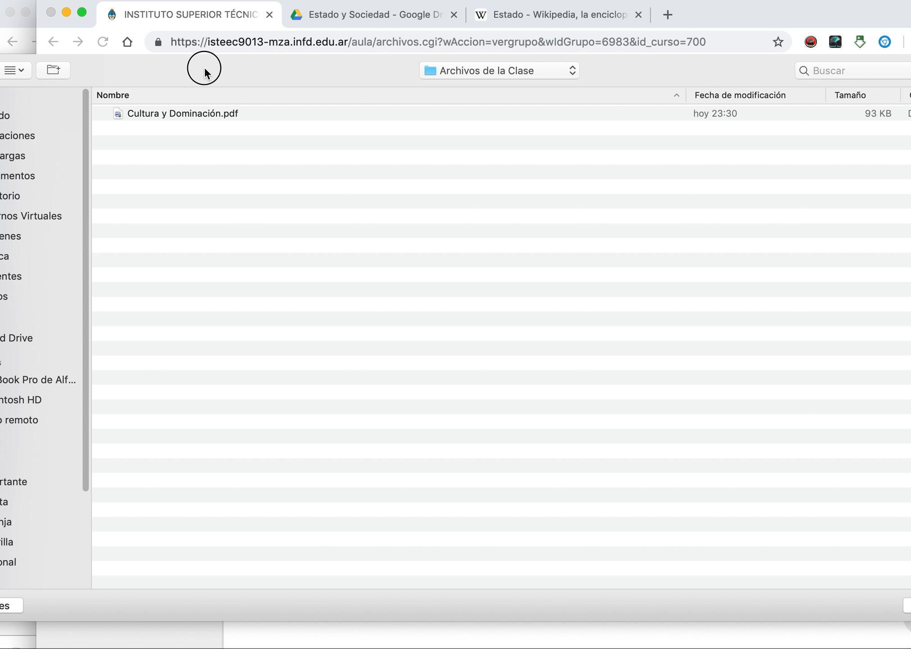
{"action": "left_click", "coordinate": [182, 114]}
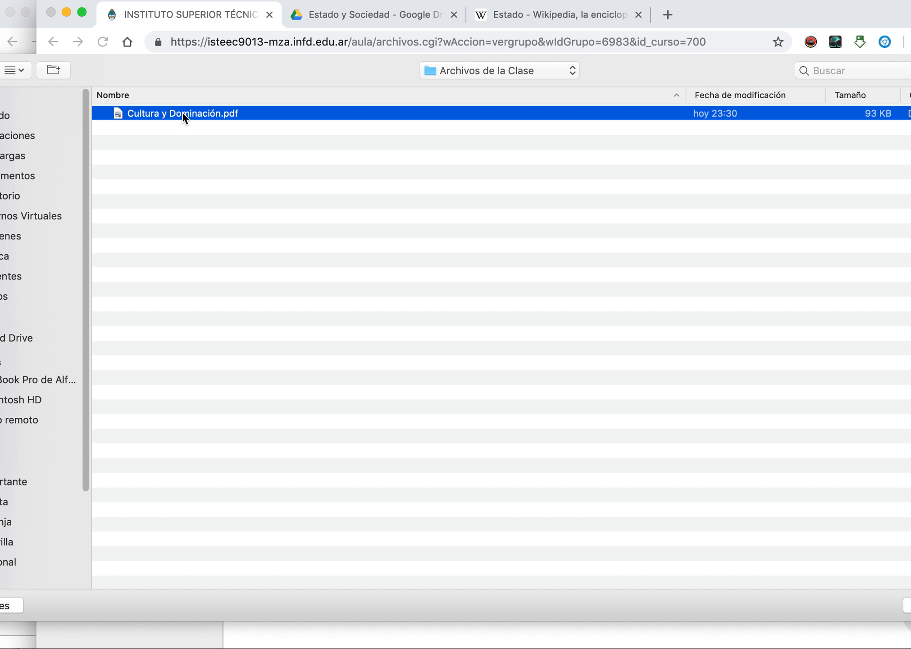
{"action": "key", "text": "Return"}
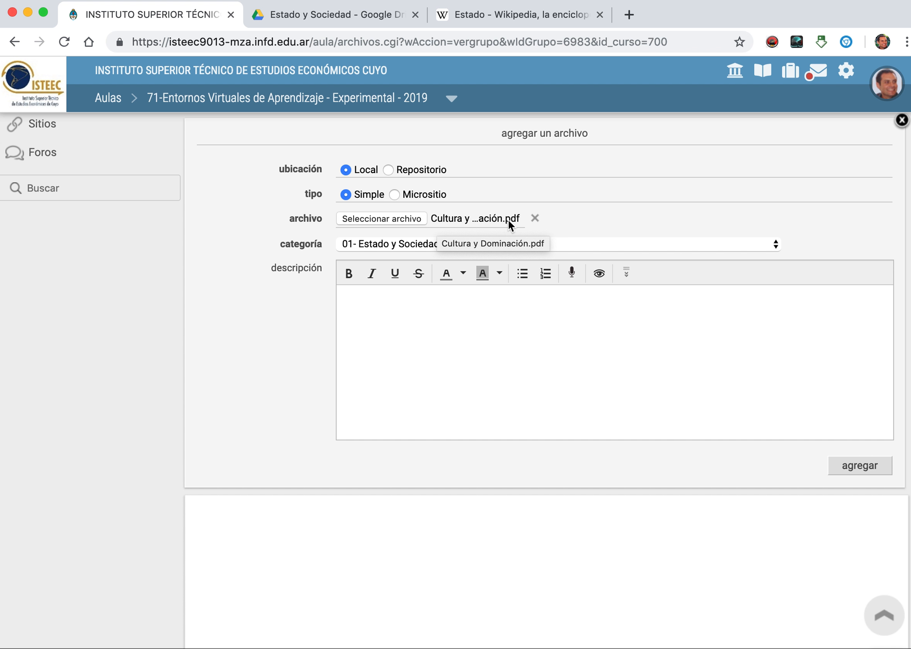
Step: Enter the file's description "En general cualquier tipo de información" and publish the file to the category
{"action": "left_click", "coordinate": [481, 295]}
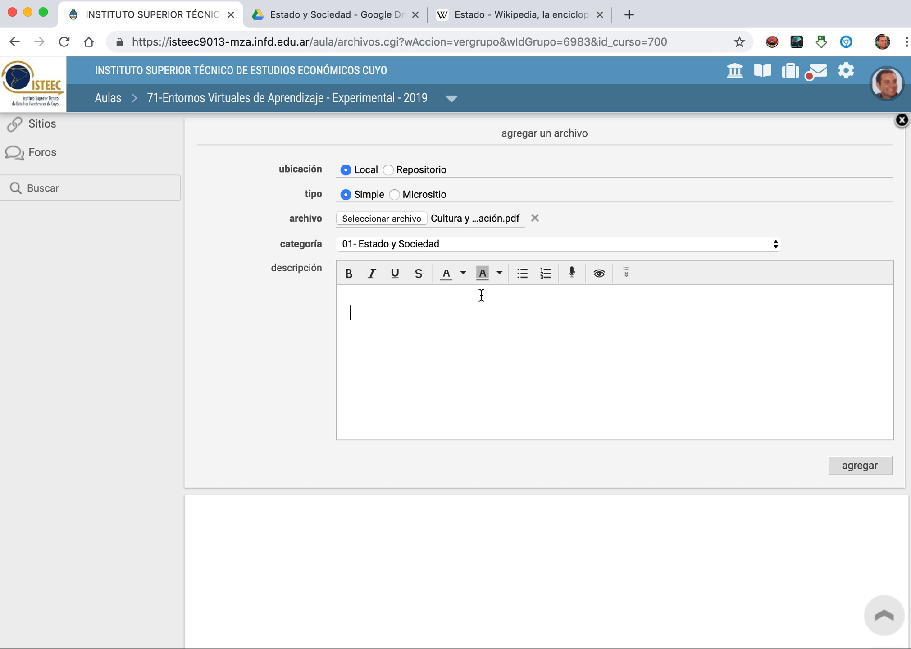
{"action": "type", "text": "En general cualquie"}
{"action": "type", "text": "r "}
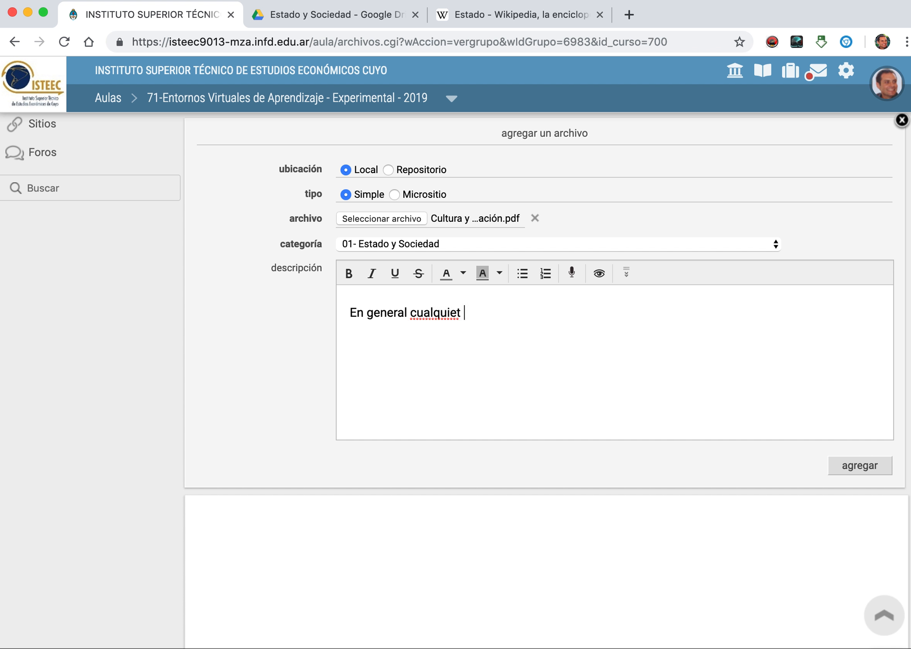
{"action": "type", "text": "tipo de infora"}
{"action": "key", "text": "BackSpace"}
{"action": "type", "text": "ma"}
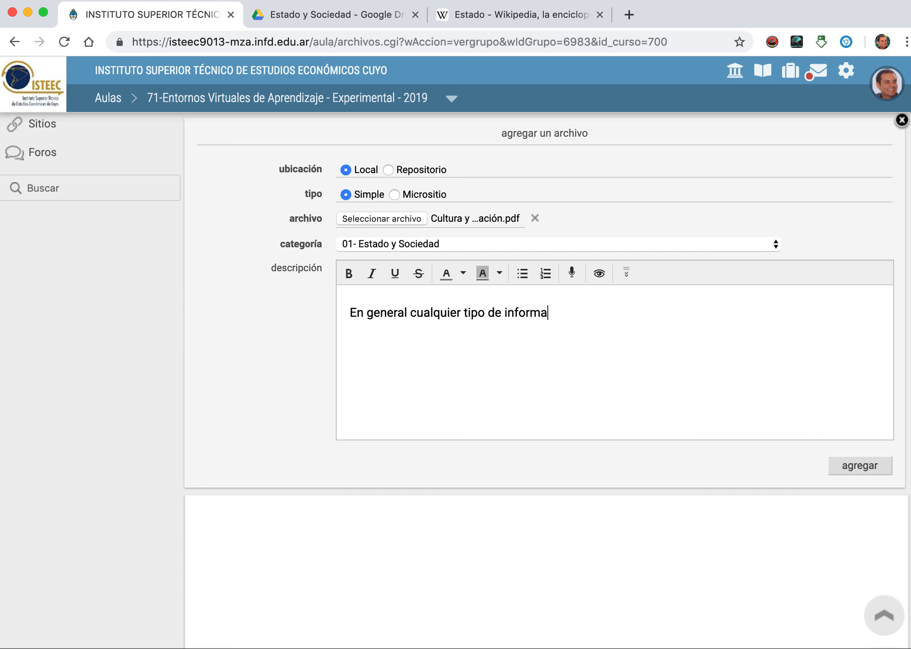
{"action": "type", "text": "ci´ón"}
{"action": "scroll", "coordinate": [612, 318], "scroll_direction": "up", "scroll_amount": 3}
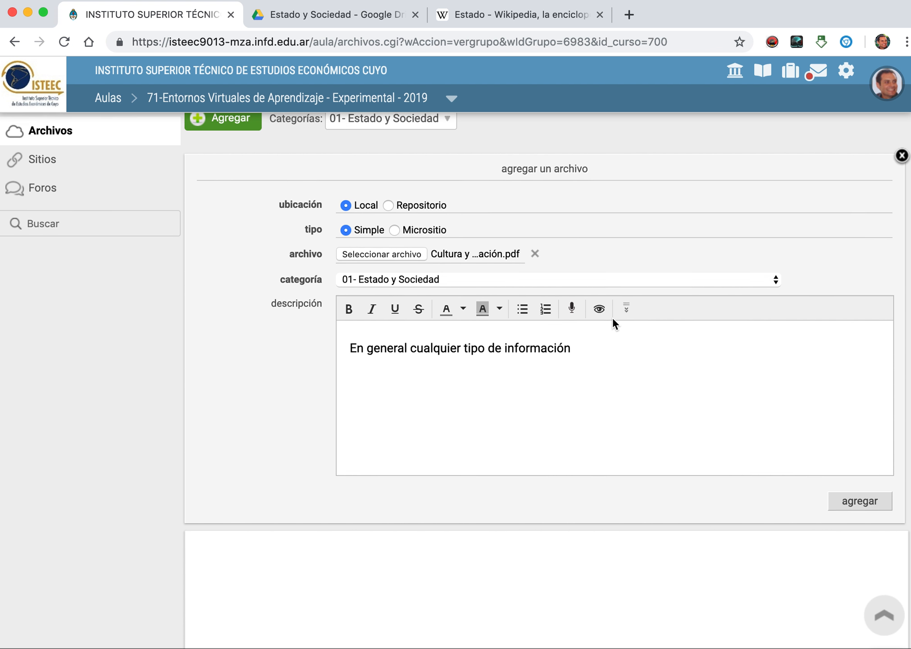
{"action": "scroll", "coordinate": [612, 317], "scroll_direction": "up", "scroll_amount": 2}
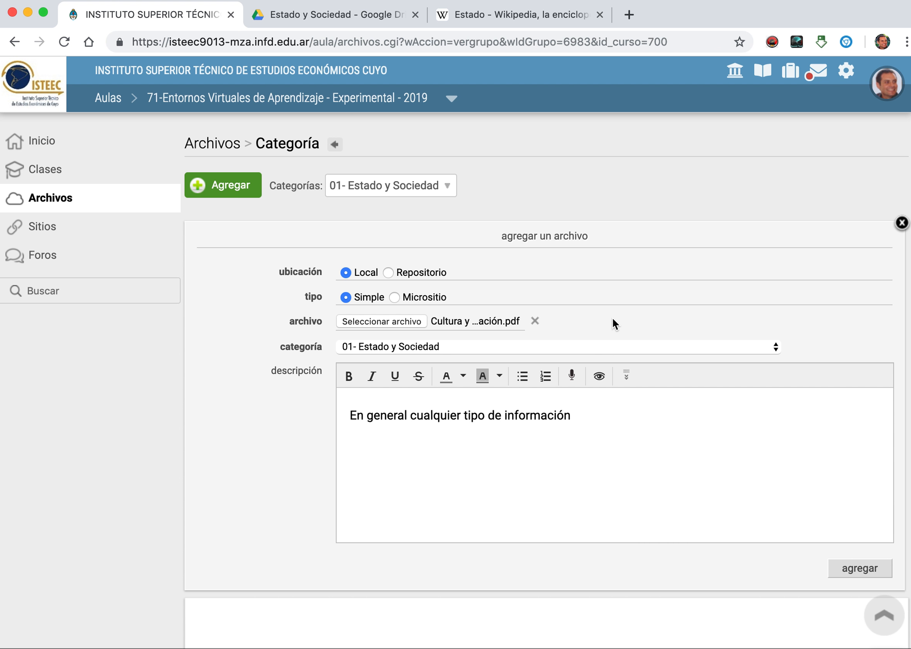
{"action": "left_click", "coordinate": [860, 571]}
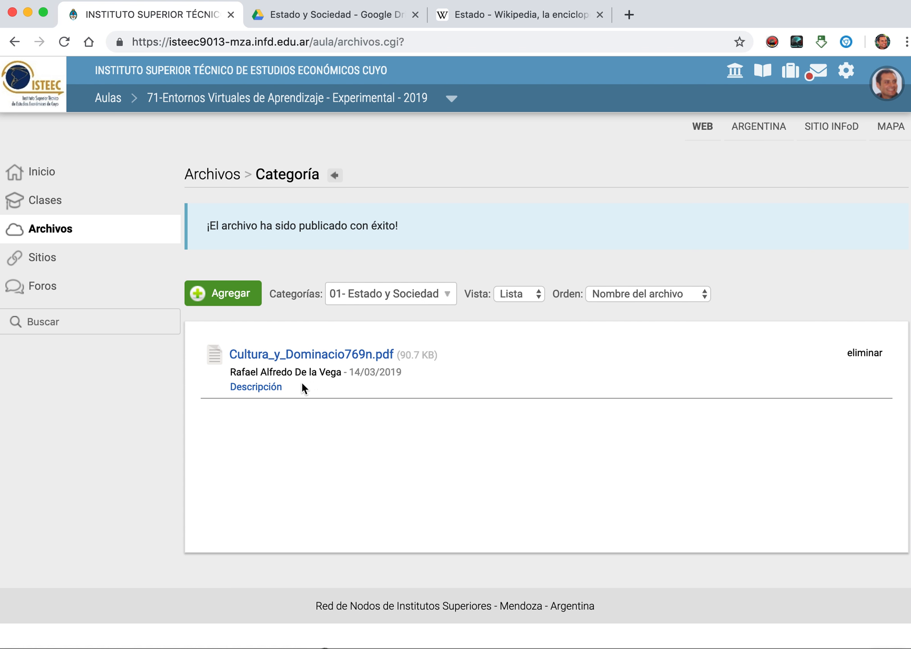
Step: Expand the description of the published PDF and review its entry in the category
{"action": "left_click", "coordinate": [272, 393]}
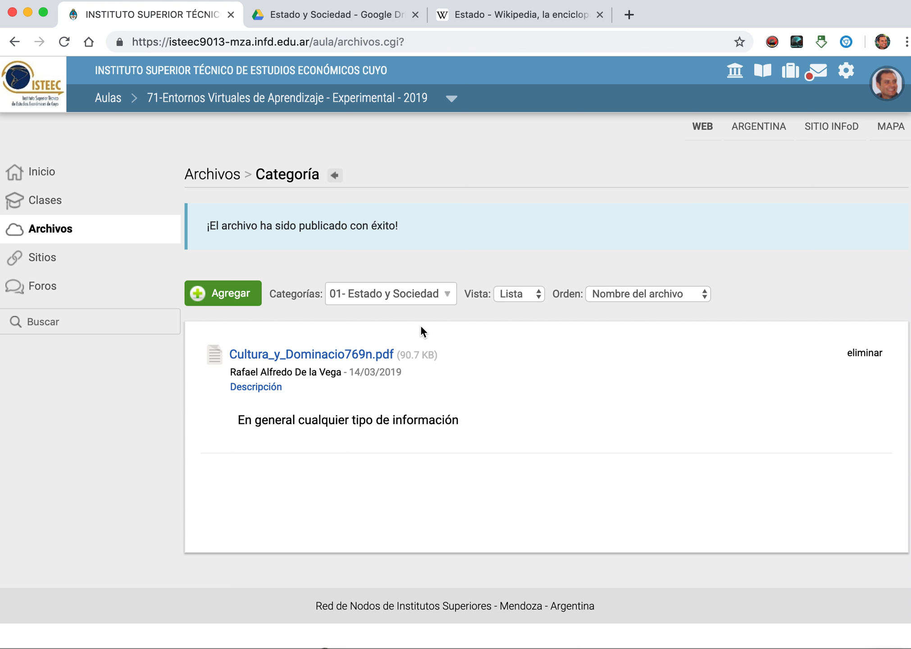
{"action": "scroll", "coordinate": [421, 327], "scroll_direction": "down", "scroll_amount": 1}
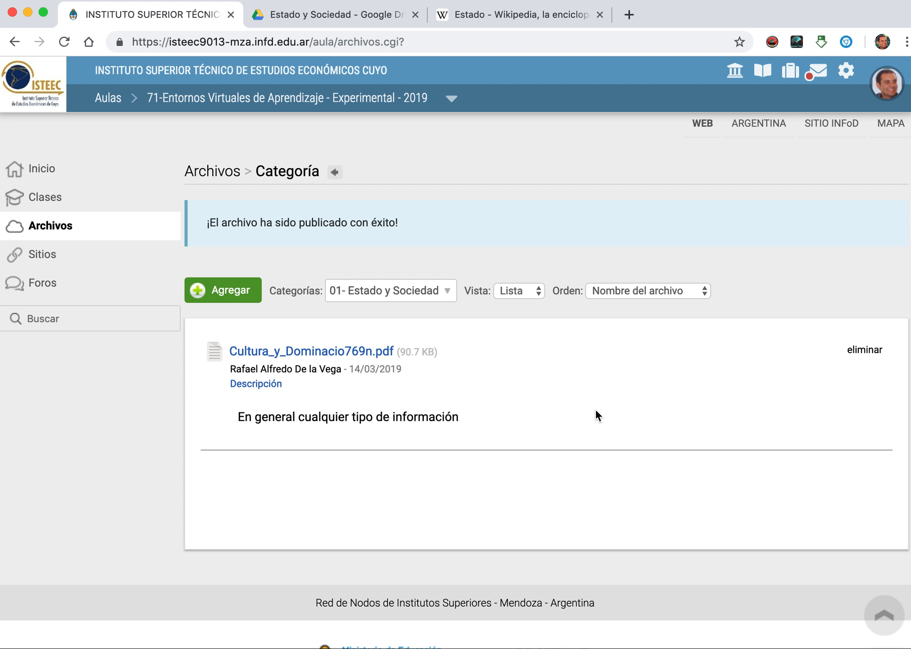
{"action": "scroll", "coordinate": [596, 410], "scroll_direction": "down", "scroll_amount": 1}
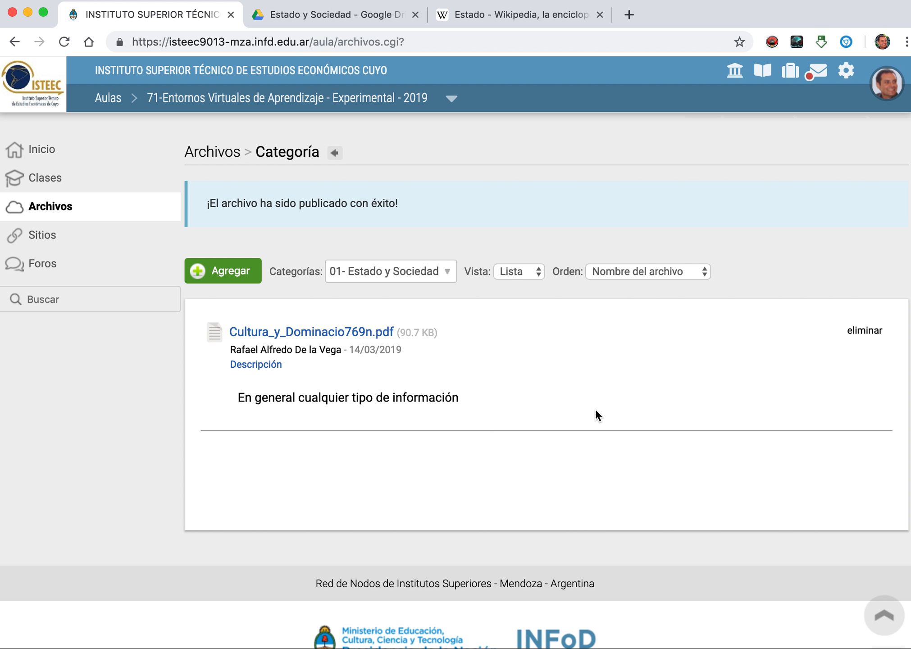
{"action": "scroll", "coordinate": [595, 409], "scroll_direction": "down", "scroll_amount": 1}
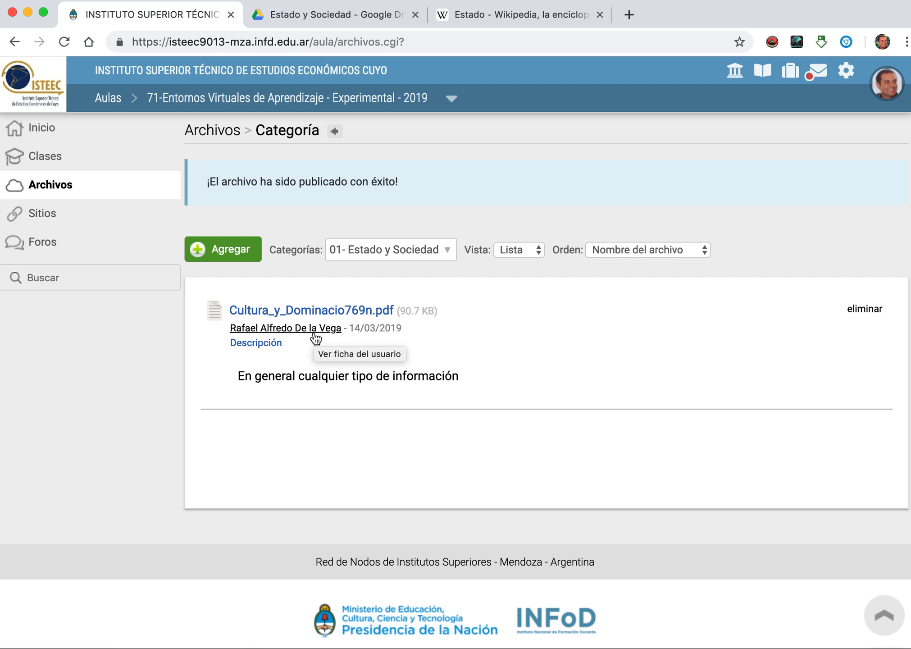
{"action": "scroll", "coordinate": [315, 338], "scroll_direction": "up", "scroll_amount": 1}
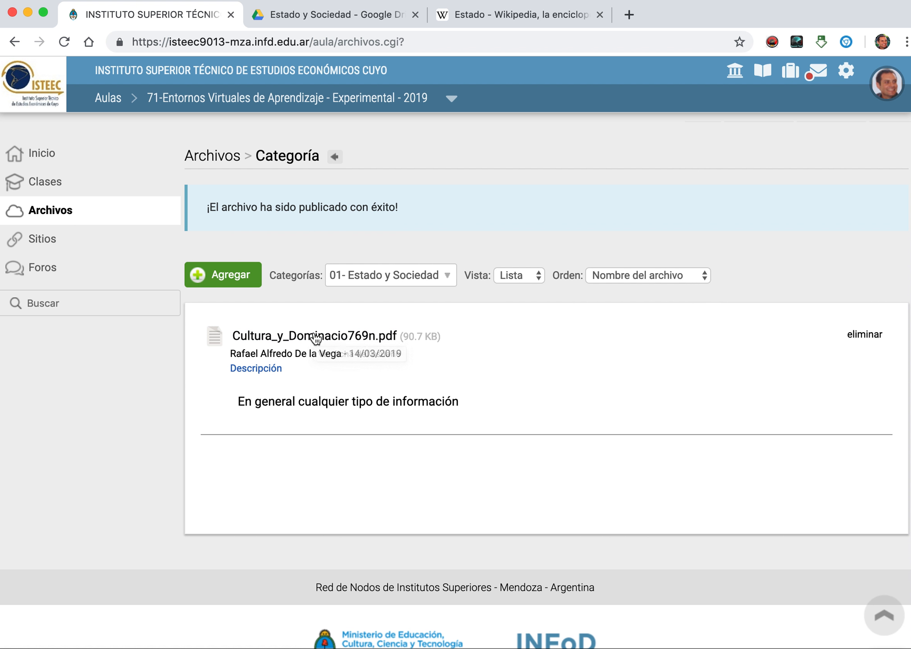
Step: Start a new site entry in the Sitios category "Descargas de la Unidad 1" and name it "Estado y Sociedad - Conceptos"
{"action": "left_click", "coordinate": [42, 244]}
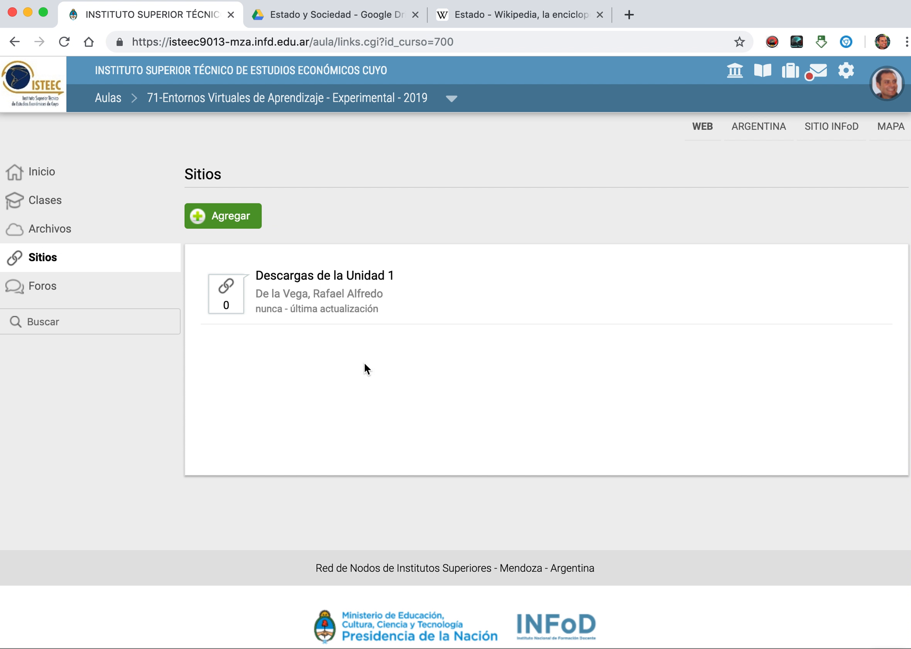
{"action": "left_click", "coordinate": [328, 275]}
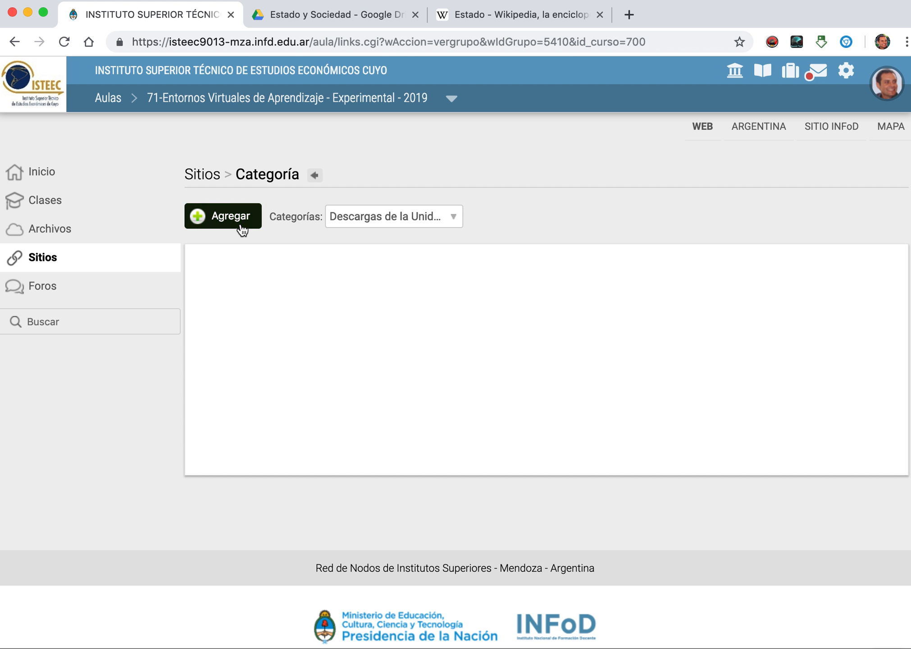
{"action": "left_click", "coordinate": [230, 216]}
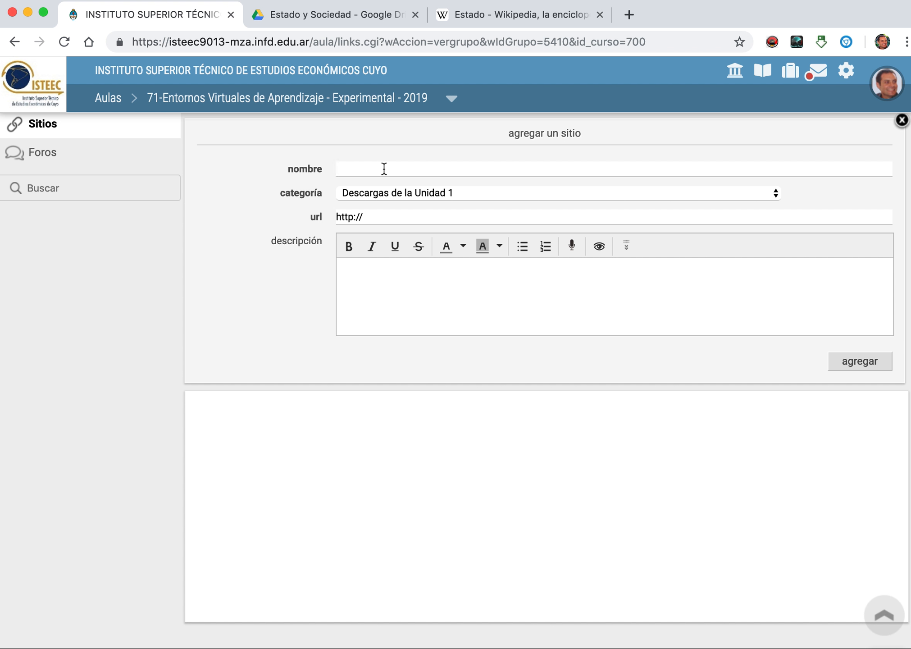
{"action": "type", "text": "Estado y Soco"}
{"action": "key", "text": "BackSpace"}
{"action": "key", "text": "BackSpace"}
{"action": "key", "text": "BackSpace"}
{"action": "key", "text": "BackSpace"}
{"action": "key", "text": "BackSpace"}
{"action": "type", "text": "S"}
{"action": "key", "text": "BackSpace"}
{"action": "type", "text": "So"}
{"action": "key", "text": "BackSpace"}
{"action": "key", "text": "BackSpace"}
{"action": "type", "text": "Sociedad - Conc"}
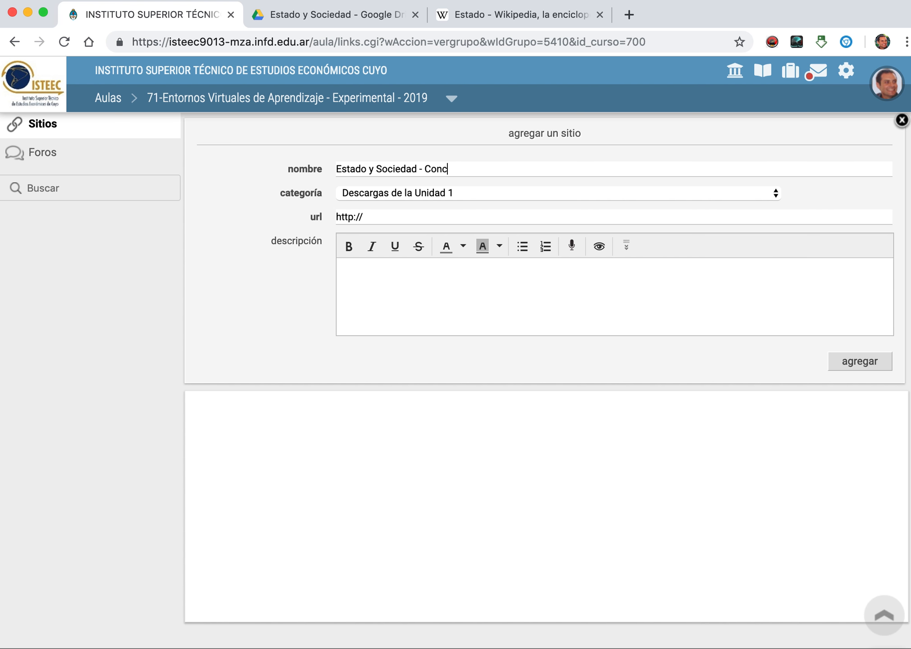
{"action": "type", "text": "eptos"}
Step: Copy the web address of the open Wikipedia article Estado and paste it as the new site's URL, replacing the default prefix
{"action": "left_click", "coordinate": [486, 21]}
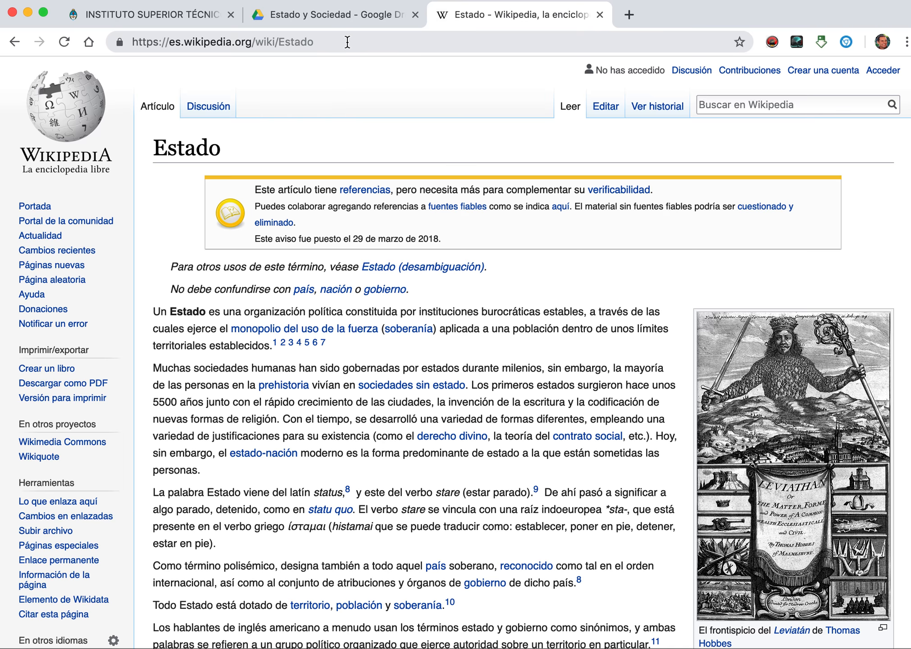
{"action": "left_click_drag", "start_coordinate": [347, 42], "coordinate": [132, 40]}
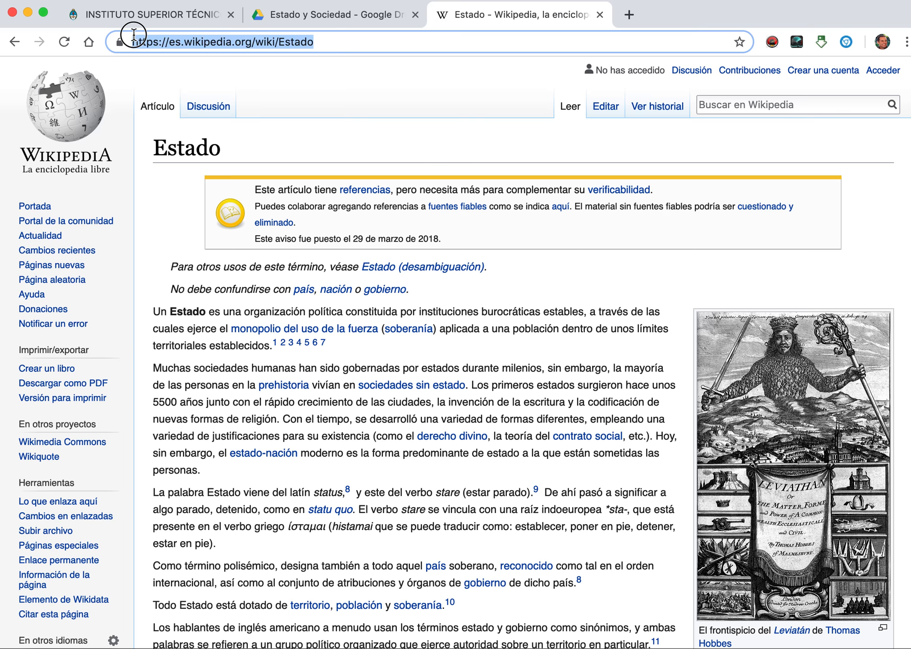
{"action": "right_click", "coordinate": [187, 45]}
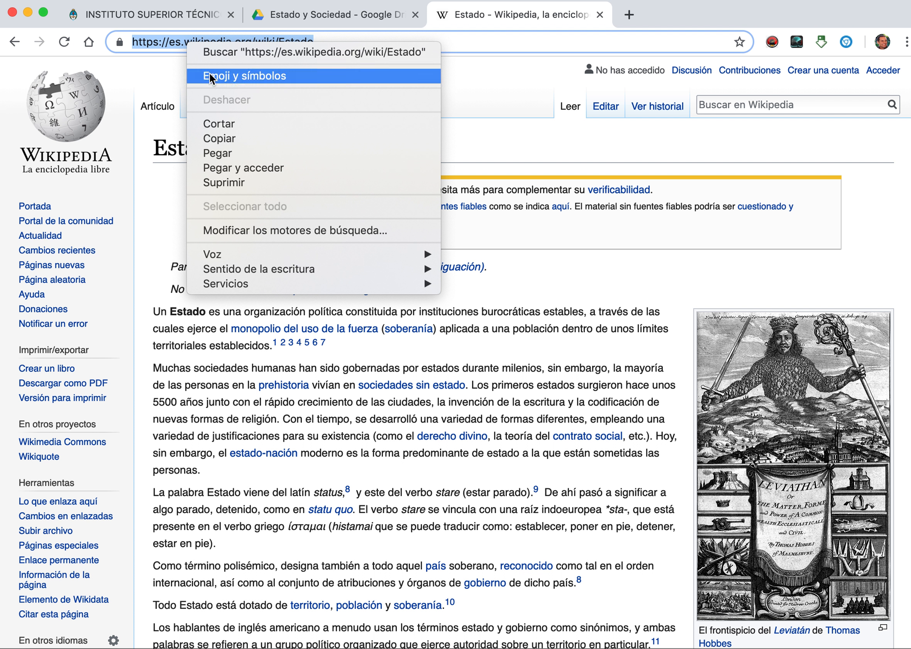
{"action": "left_click", "coordinate": [229, 136]}
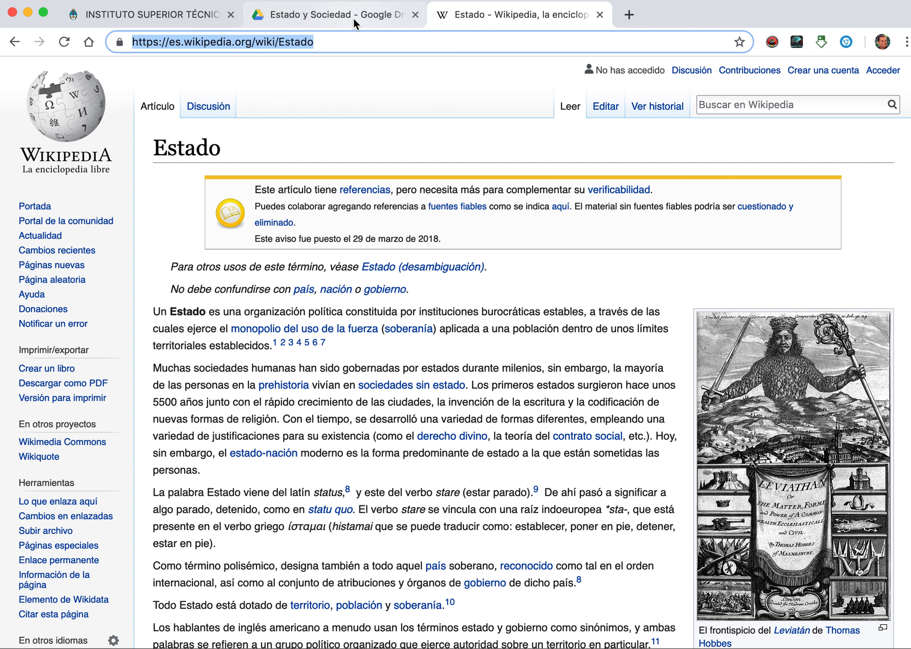
{"action": "left_click", "coordinate": [193, 14]}
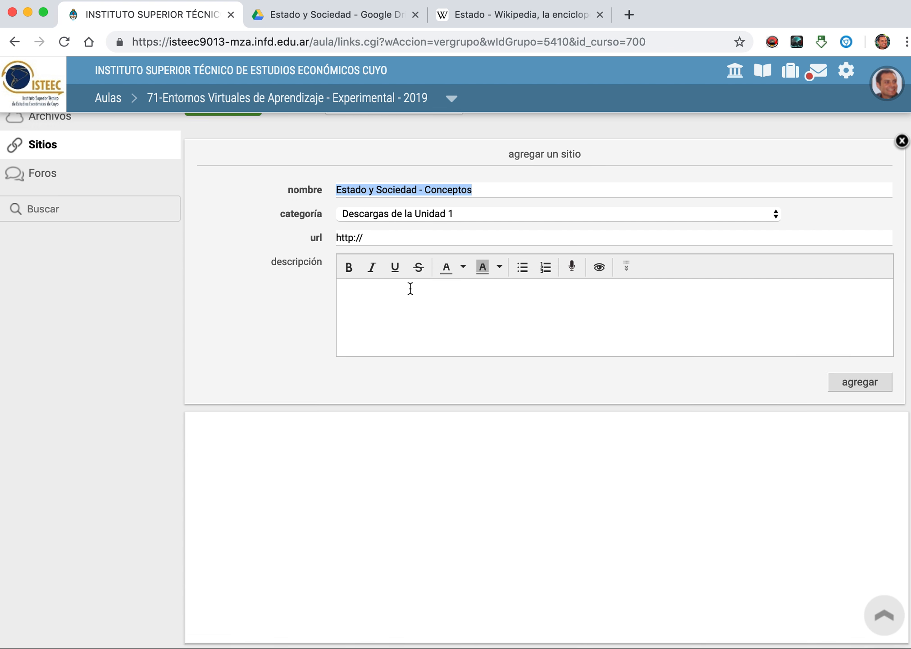
{"action": "scroll", "coordinate": [410, 288], "scroll_direction": "up", "scroll_amount": 2}
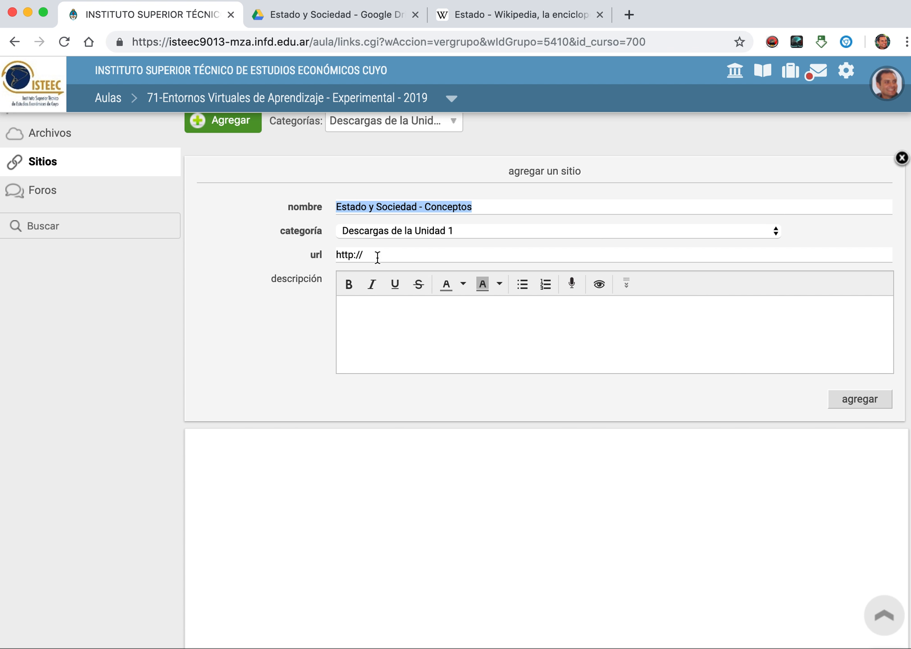
{"action": "triple_click", "coordinate": [364, 256]}
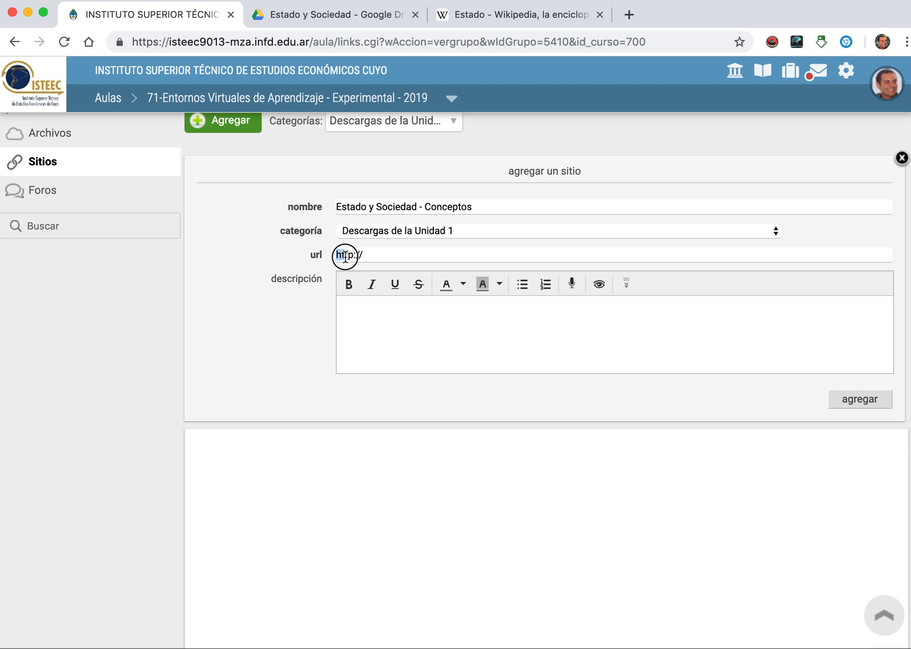
{"action": "key", "text": "BackSpace"}
{"action": "right_click", "coordinate": [361, 252]}
{"action": "left_click", "coordinate": [391, 355]}
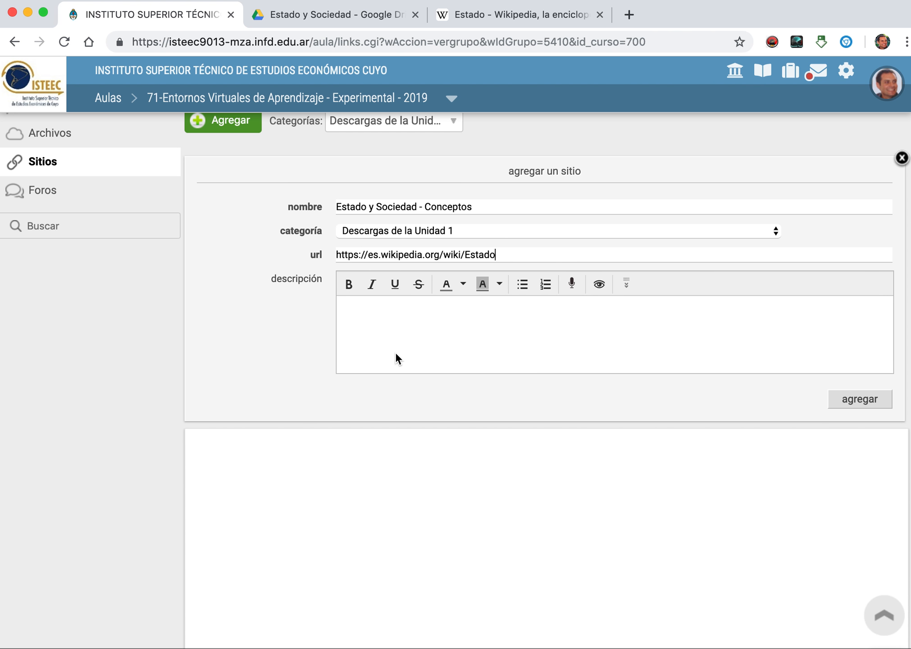
Step: Enter the site's description "Haga referencia al sitio web" and publish the site to the category
{"action": "left_click", "coordinate": [362, 317]}
{"action": "type", "text": "Ha"}
{"action": "type", "text": "ga referencia "}
{"action": "type", "text": "al sitio"}
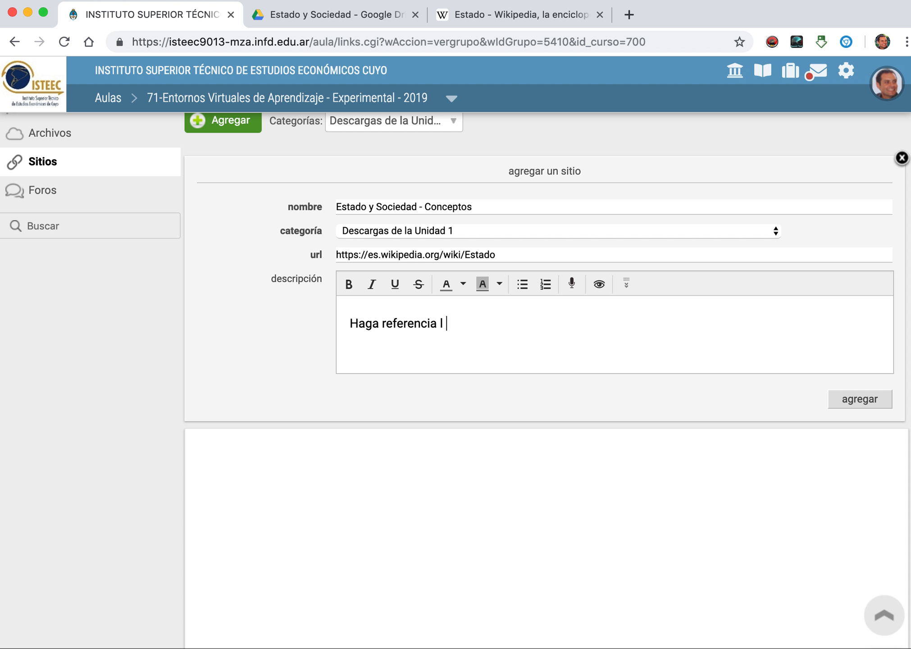
{"action": "type", "text": " web"}
{"action": "left_click", "coordinate": [854, 406]}
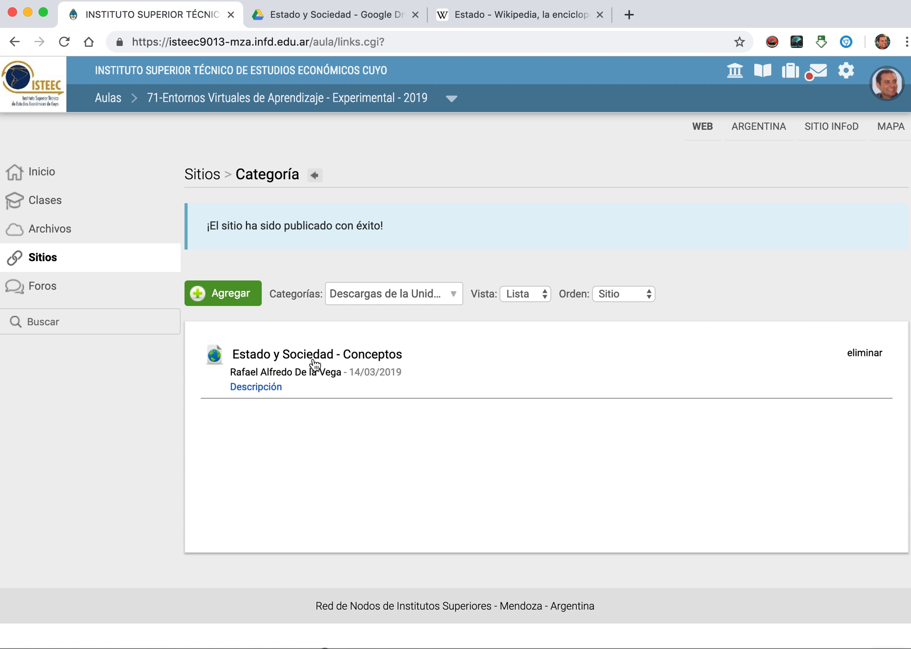
Step: Check the published site's description, open its link to test it, and return to the classroom page
{"action": "left_click", "coordinate": [273, 388]}
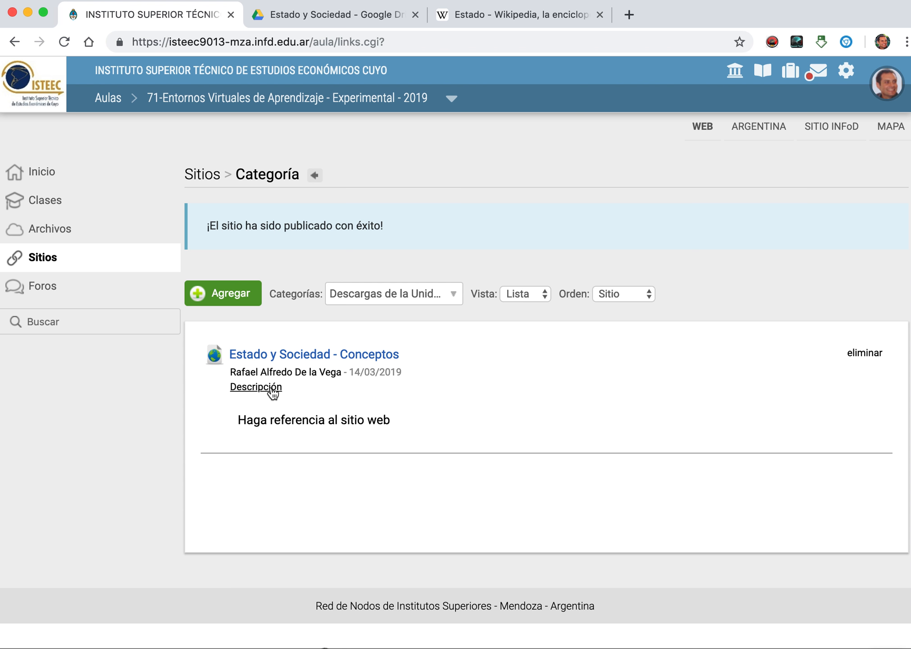
{"action": "left_click", "coordinate": [303, 356]}
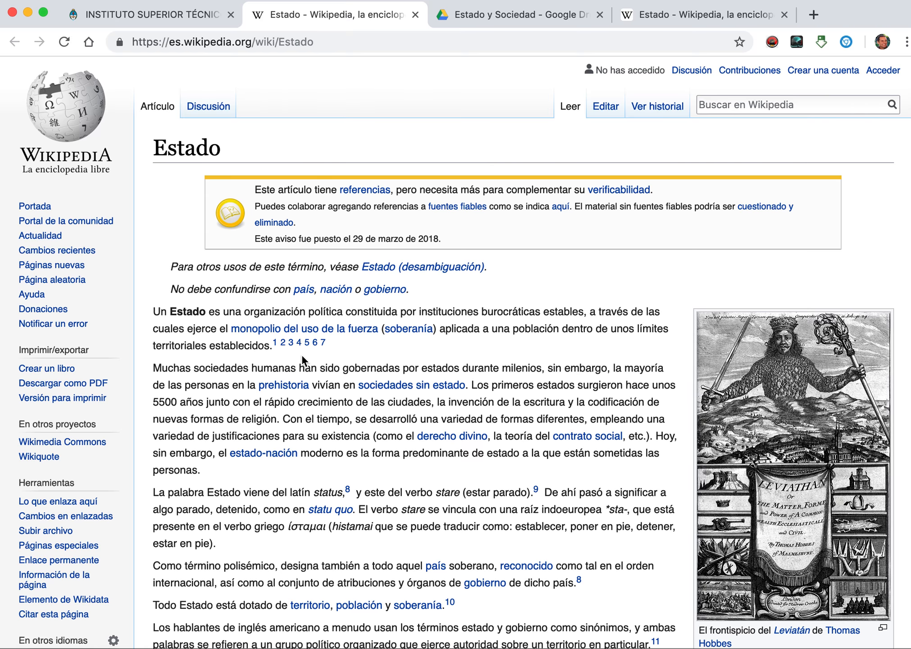
{"action": "left_click", "coordinate": [162, 17]}
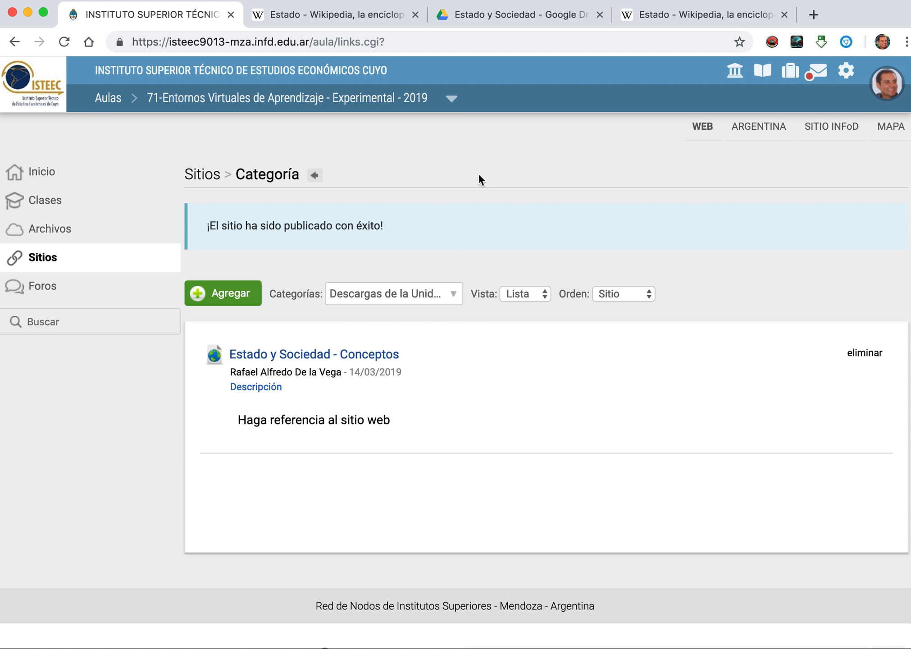
Step: Switch to the Google Drive folder, enable link sharing for Cultura y Dominación.pdf, and copy its share link
{"action": "left_click", "coordinate": [516, 14]}
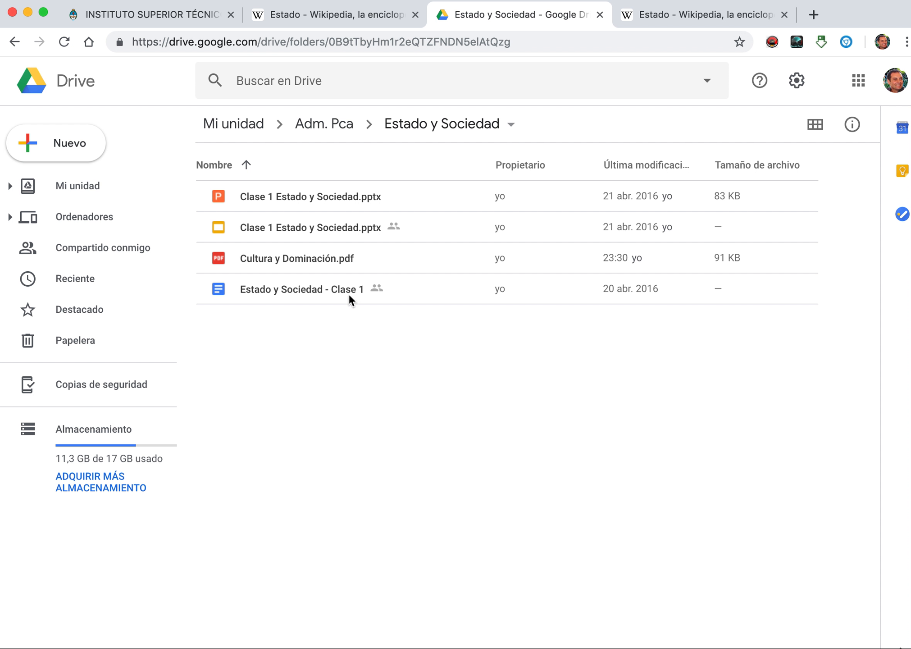
{"action": "left_click", "coordinate": [330, 260]}
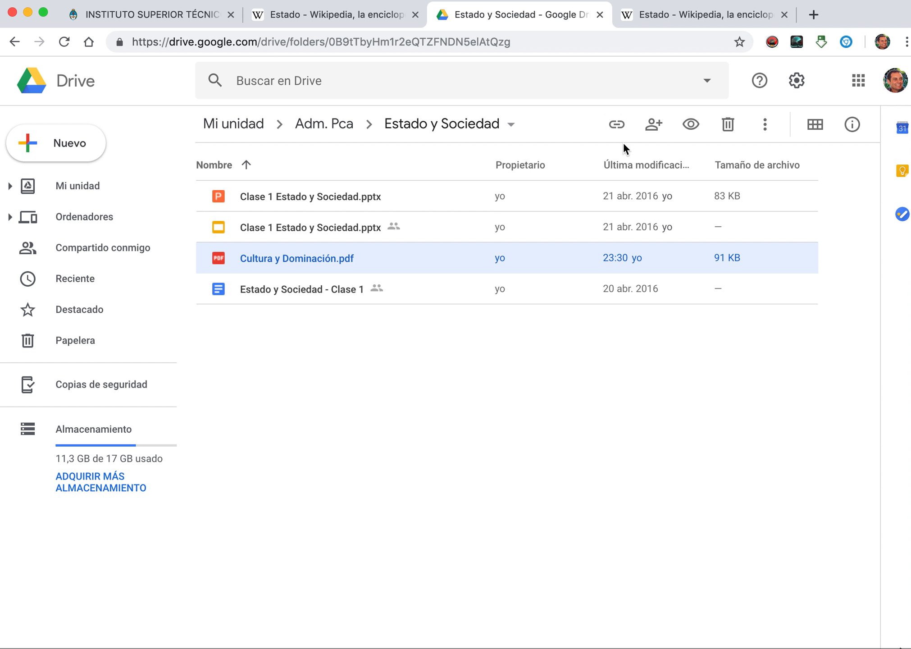
{"action": "left_click", "coordinate": [622, 139]}
{"action": "left_click", "coordinate": [742, 174]}
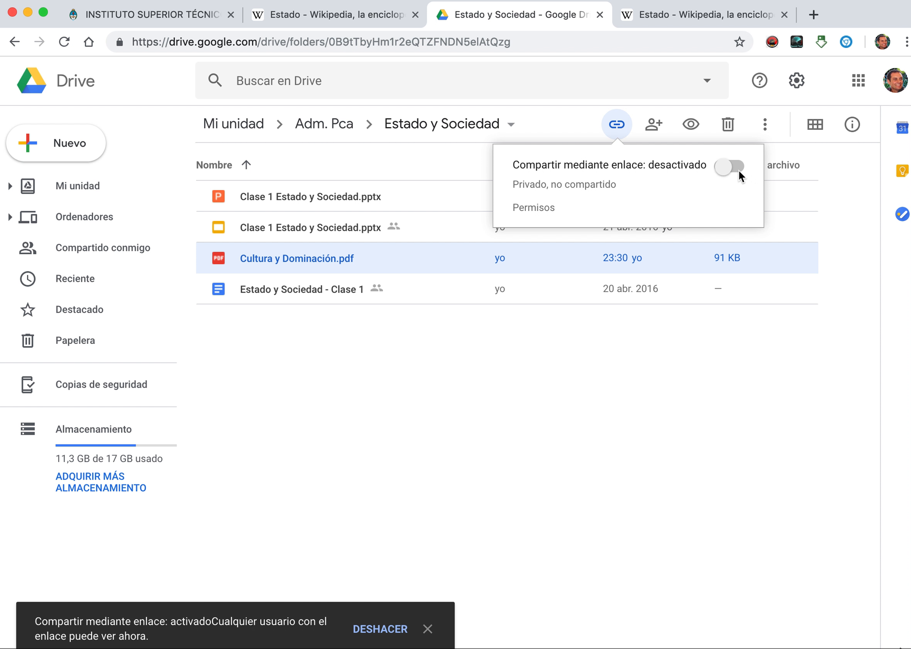
{"action": "left_click", "coordinate": [635, 210]}
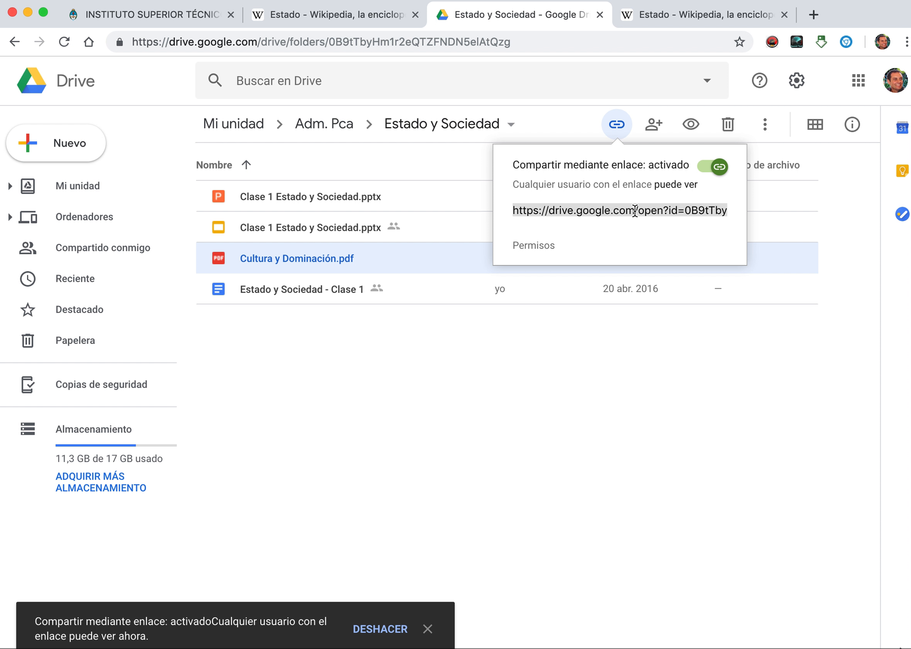
Step: Return to the classroom, start another site in the Sitios category "Descargas de la Unidad 1", and name it "Texto sobre Estado y Sociedad"
{"action": "left_click", "coordinate": [125, 15]}
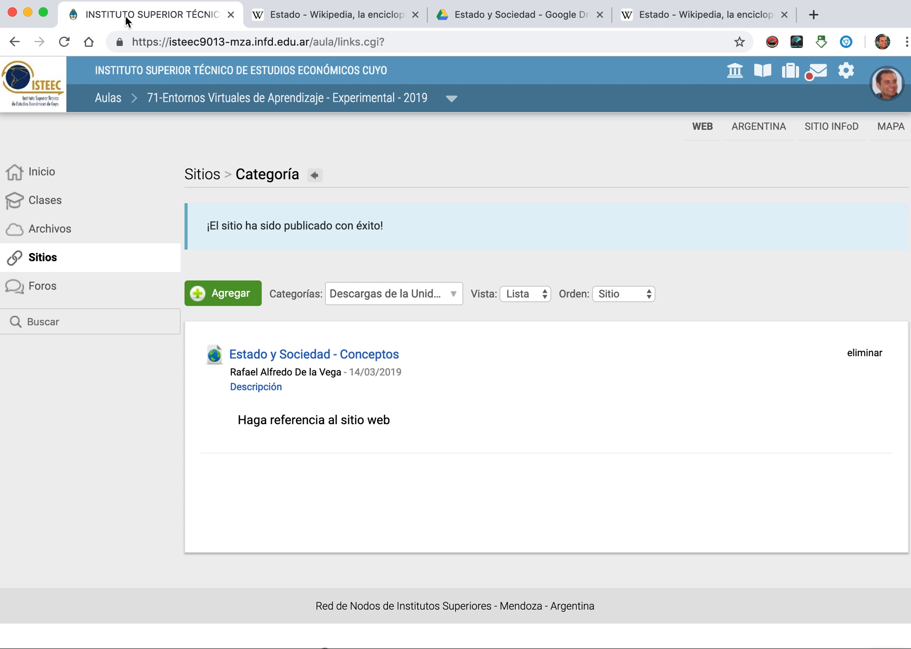
{"action": "left_click", "coordinate": [237, 299]}
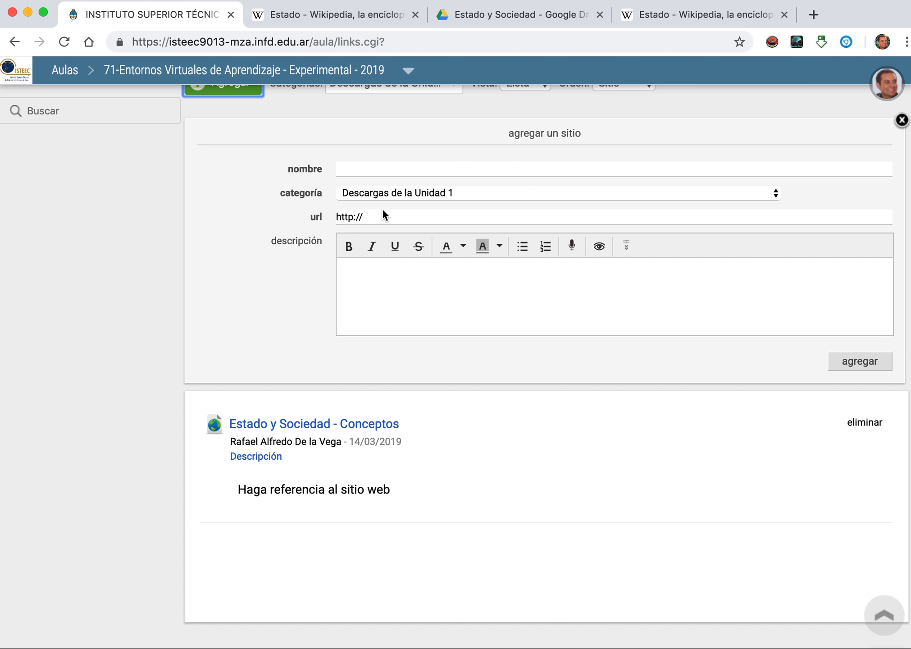
{"action": "left_click", "coordinate": [359, 165]}
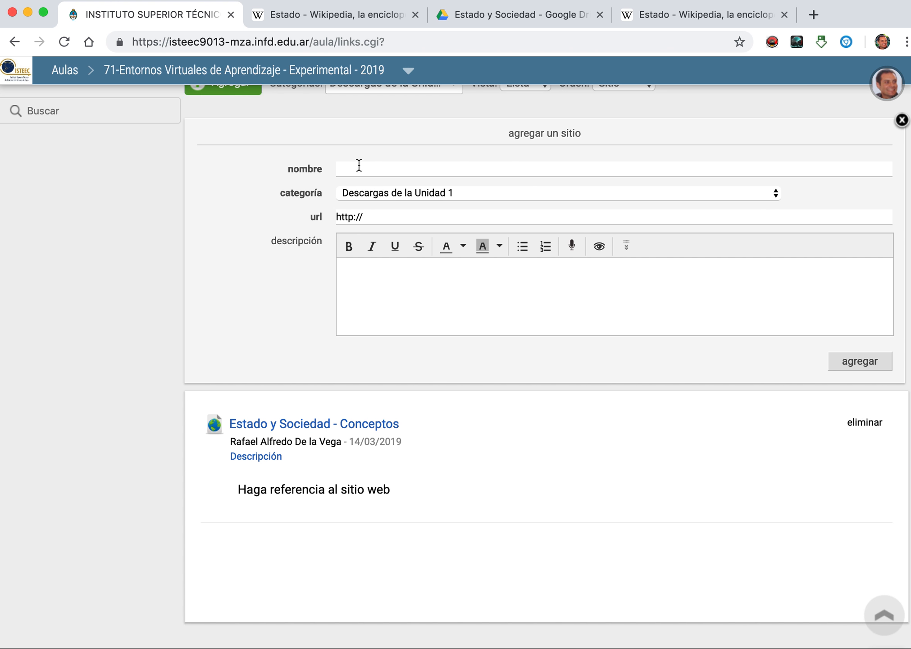
{"action": "type", "text": "Texto sobre Estado y So"}
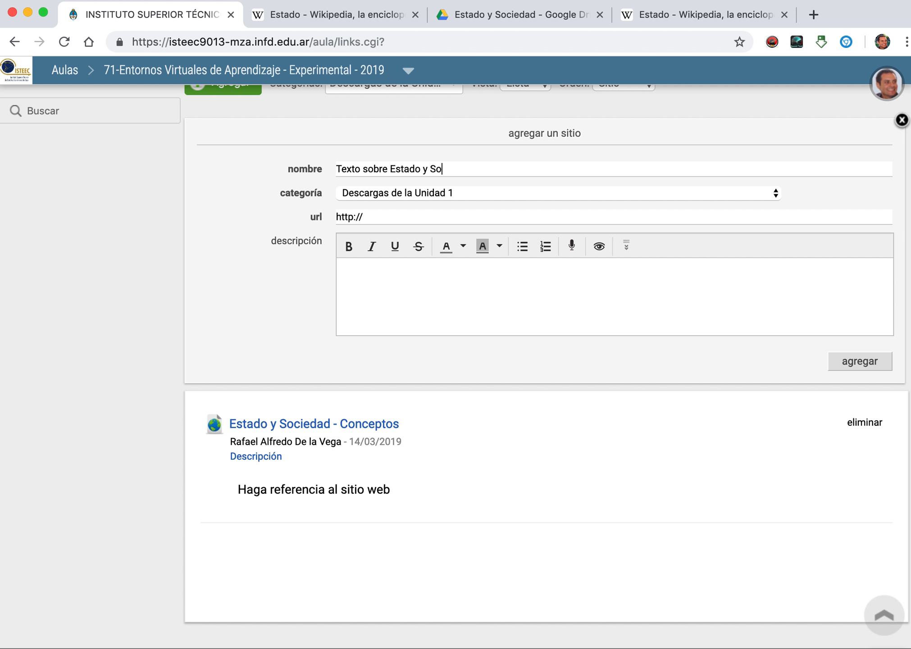
{"action": "type", "text": "ciedad"}
Step: Enter "Una descripción" as the new site's description
{"action": "left_click", "coordinate": [361, 275]}
{"action": "type", "text": "Una descripción"}
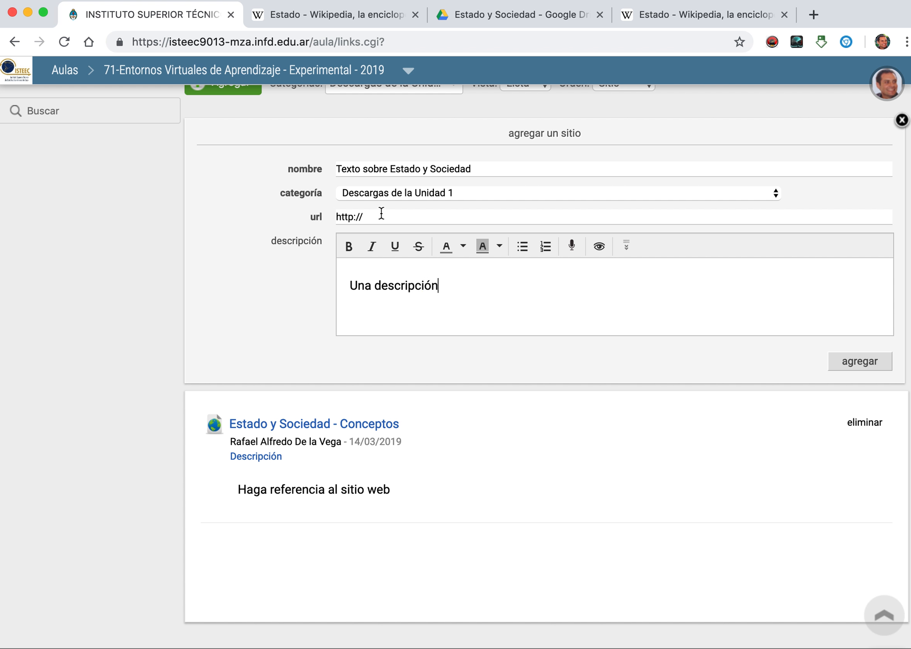
Step: Replace the default URL prefix with the copied Drive share link and publish the site
{"action": "left_click_drag", "start_coordinate": [338, 218], "coordinate": [366, 220]}
{"action": "key", "text": "BackSpace"}
{"action": "right_click", "coordinate": [348, 217]}
{"action": "left_click", "coordinate": [386, 317]}
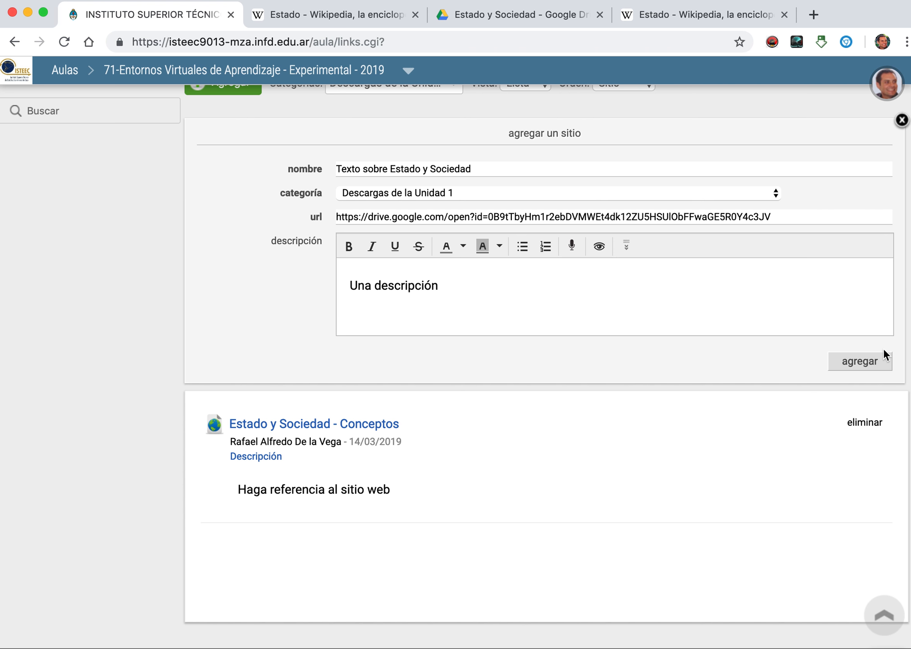
{"action": "left_click", "coordinate": [859, 361]}
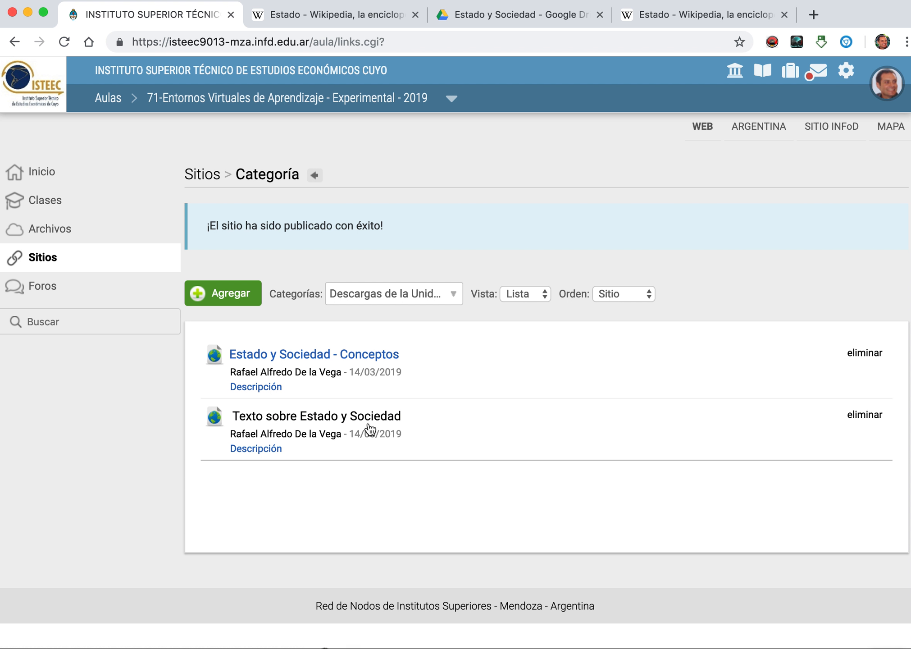
Step: Open the file category "01- Estado y Sociedad" in Archivos to review its contents
{"action": "left_click", "coordinate": [52, 236]}
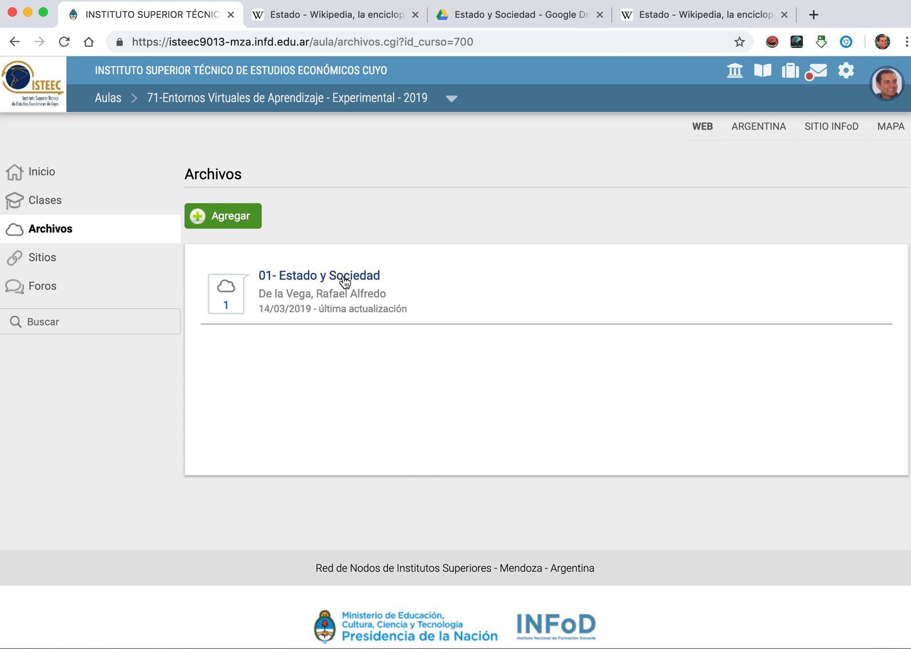
{"action": "left_click", "coordinate": [369, 277]}
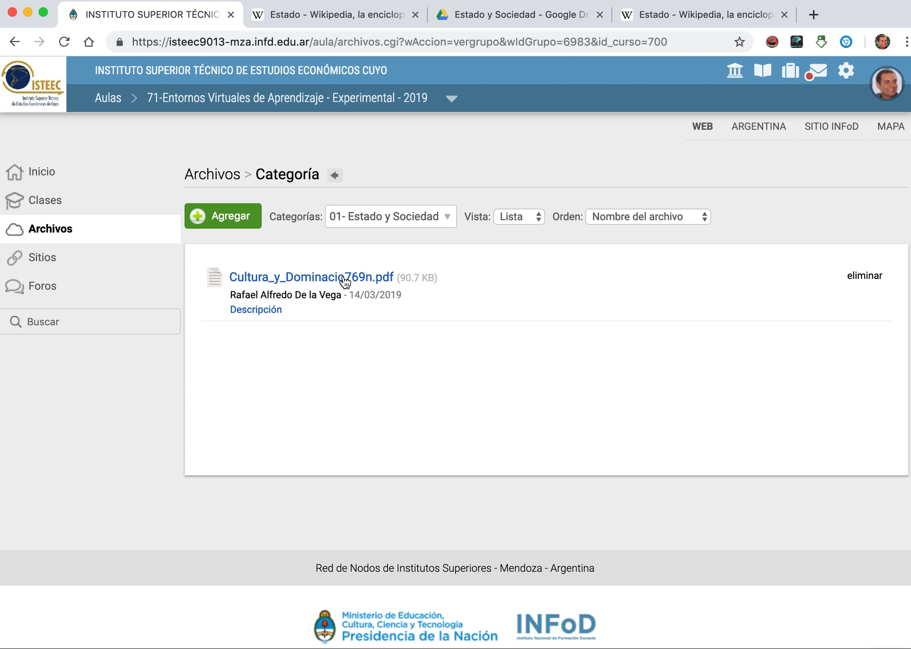
Step: Go back to the Sitios category for Unidad 1 and delete the site "Texto sobre Estado y Sociedad"
{"action": "left_click", "coordinate": [58, 264]}
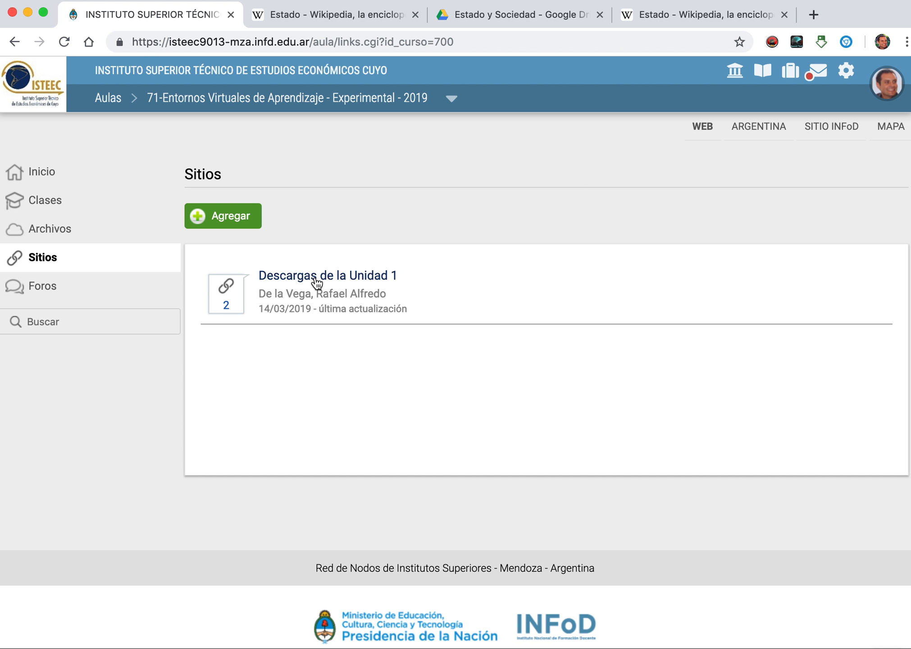
{"action": "left_click", "coordinate": [317, 280]}
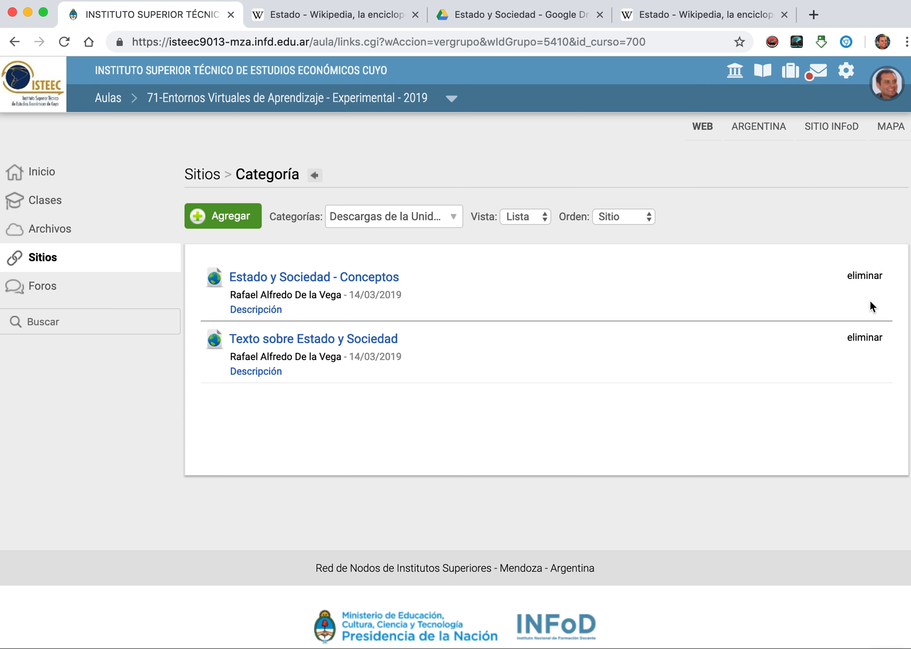
{"action": "left_click", "coordinate": [865, 340]}
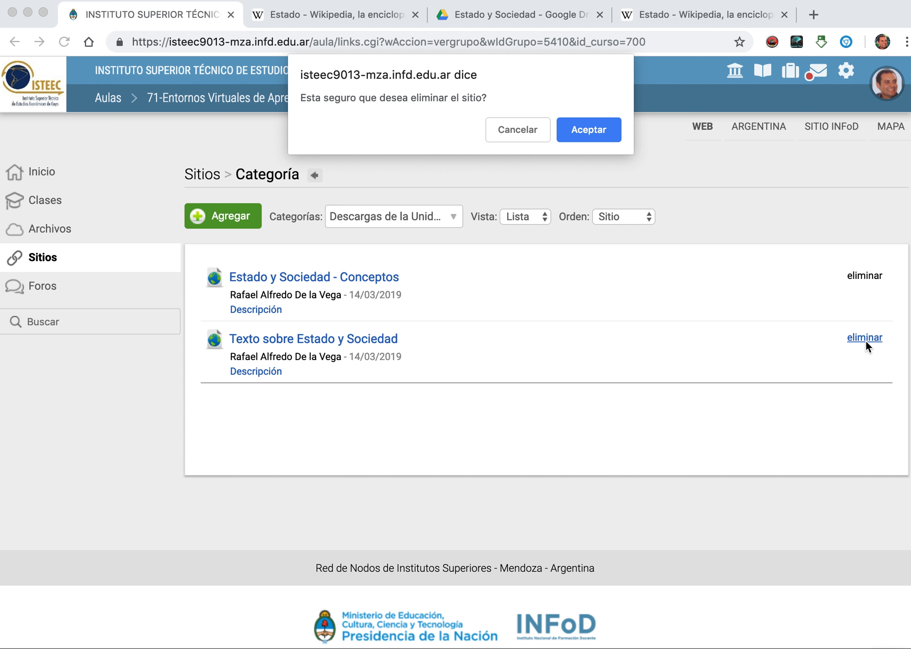
{"action": "left_click", "coordinate": [589, 130]}
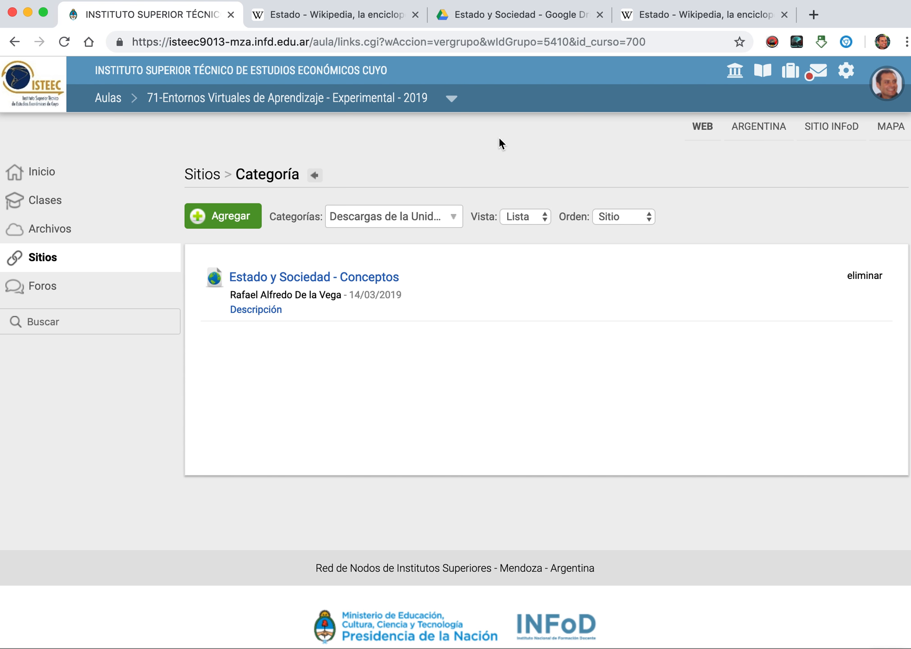
Step: Start a new debate topic in the forum category "01- Foro de Consultas Técnicas" with the subject "Presentaciones visuales"
{"action": "left_click", "coordinate": [47, 294]}
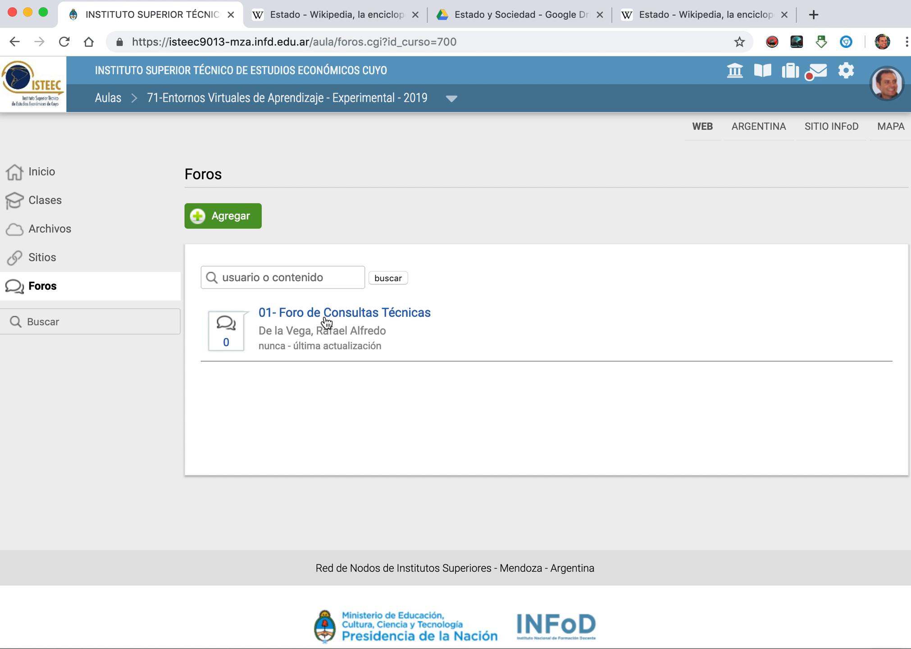
{"action": "left_click", "coordinate": [379, 316]}
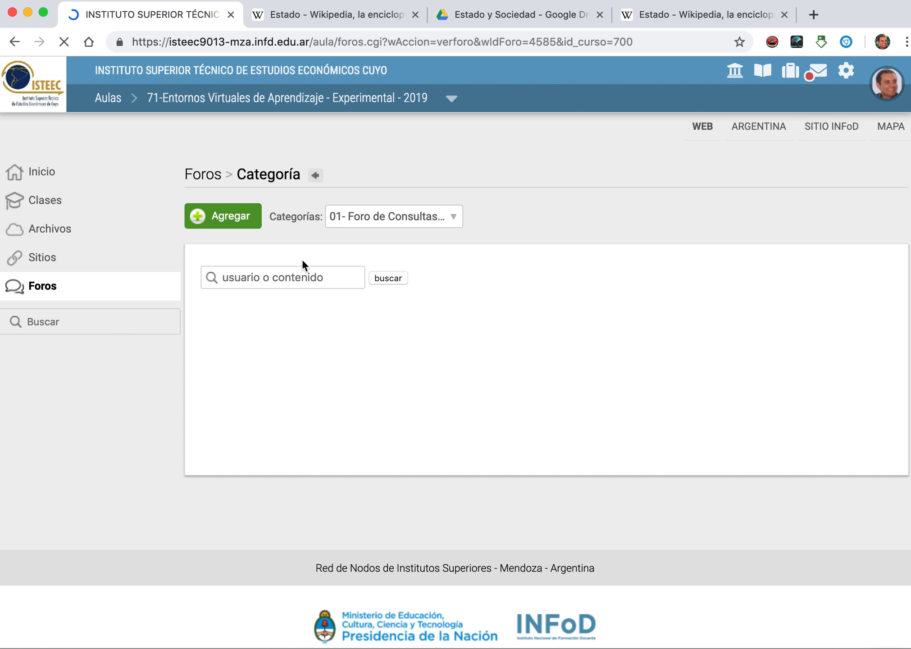
{"action": "left_click", "coordinate": [238, 221]}
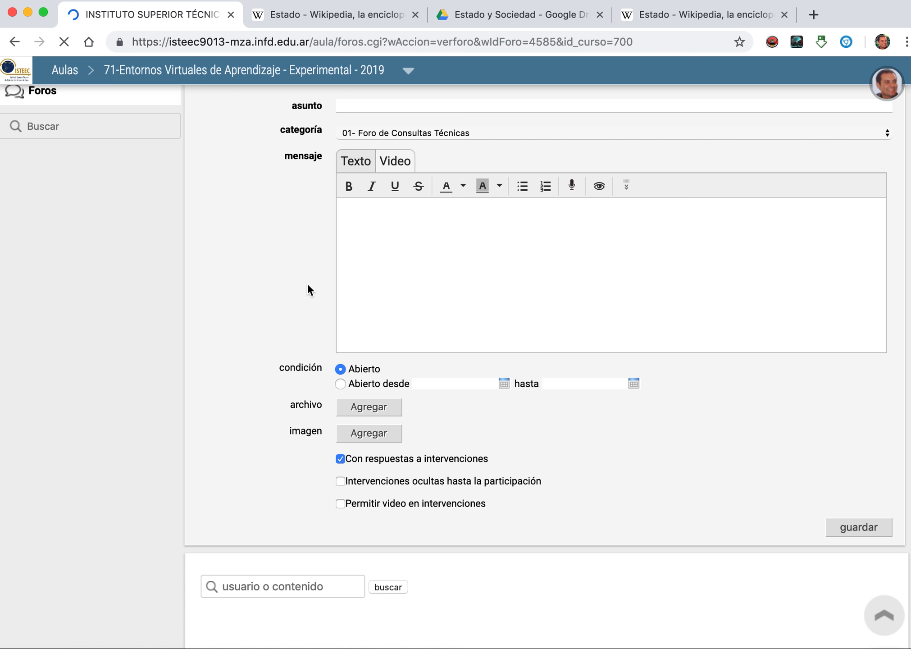
{"action": "scroll", "coordinate": [444, 242], "scroll_direction": "up", "scroll_amount": 1}
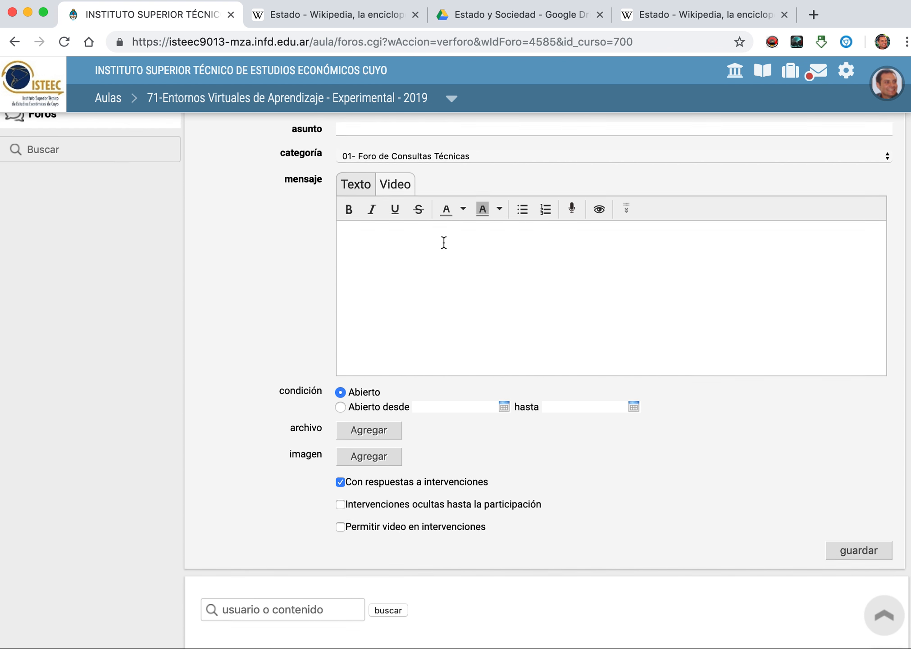
{"action": "left_click", "coordinate": [373, 148]}
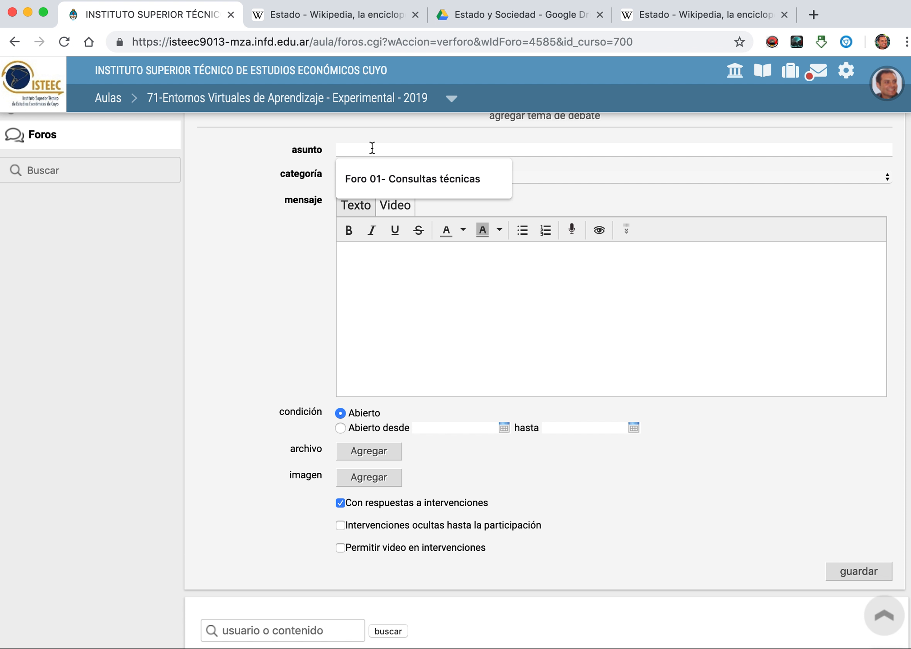
{"action": "type", "text": "Presn"}
{"action": "type", "text": "ntaciones vi"}
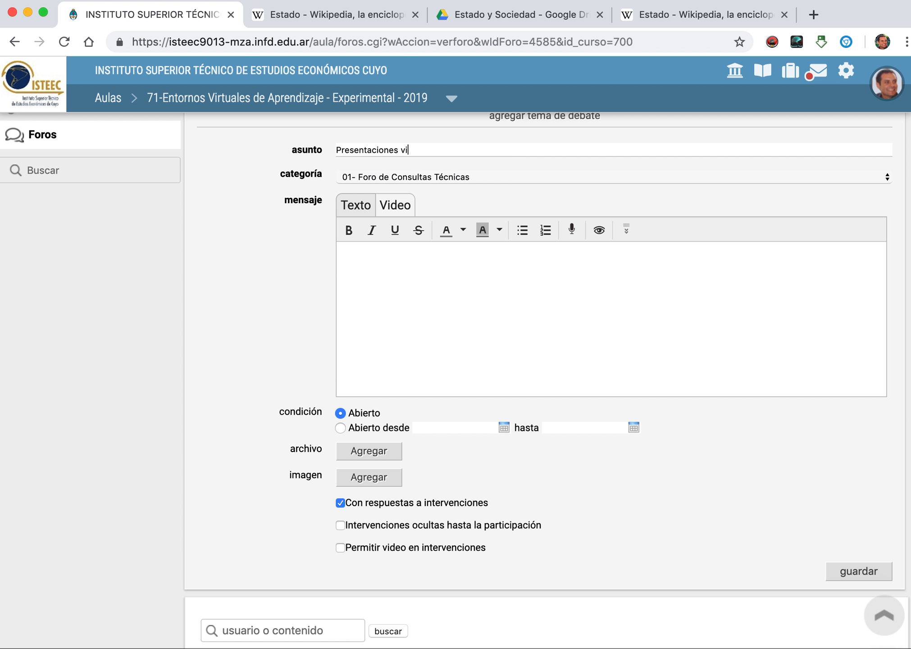
{"action": "type", "text": "suales"}
Step: Write the topic's opening message "Aquí escribimos el texto de apertura del foro."
{"action": "left_click", "coordinate": [369, 262]}
{"action": "type", "text": "A"}
{"action": "type", "text": "quí"}
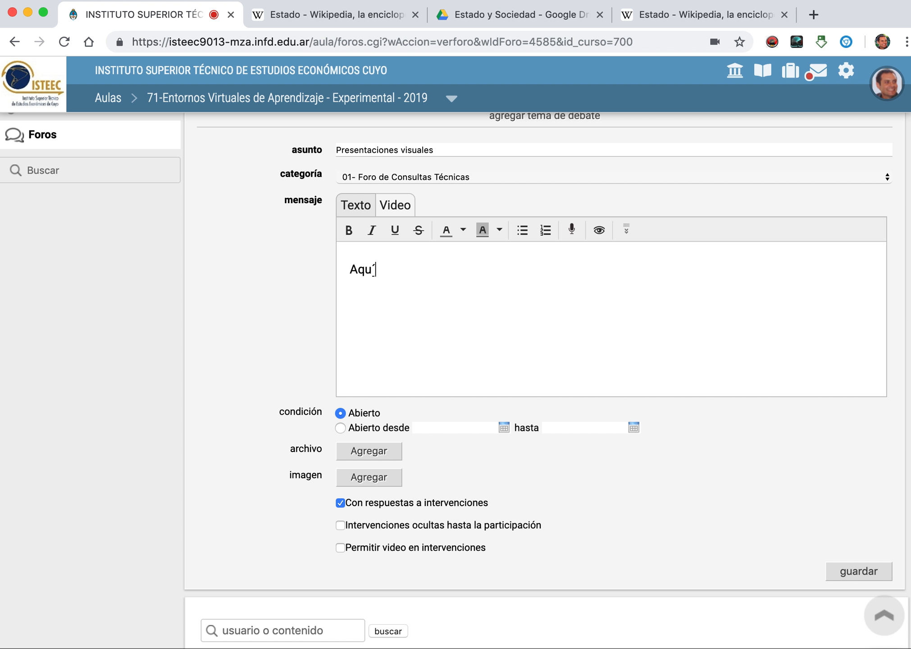
{"action": "type", "text": " escribimos el texto"}
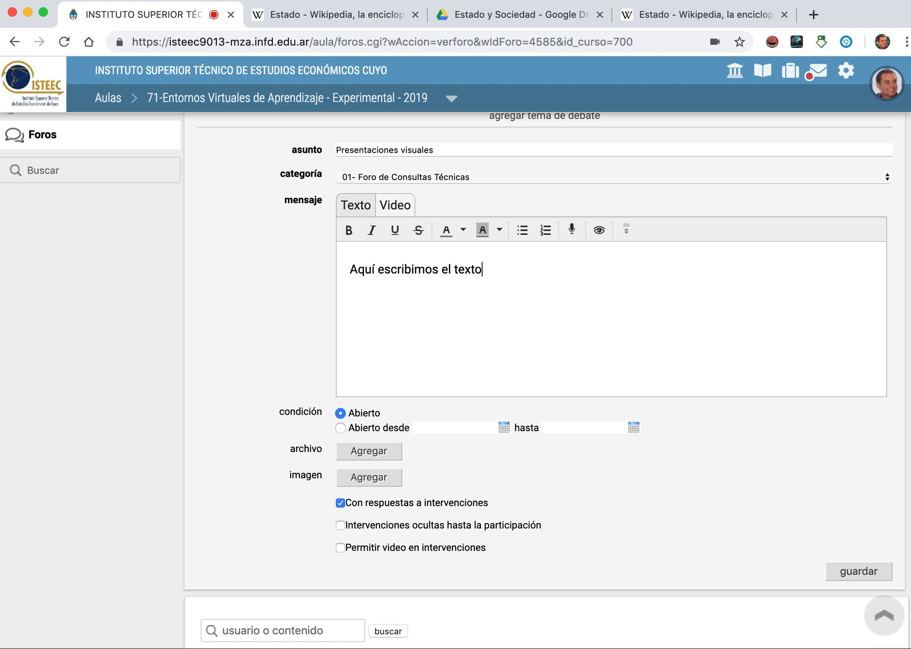
{"action": "type", "text": " de apertur"}
{"action": "type", "text": "a del o"}
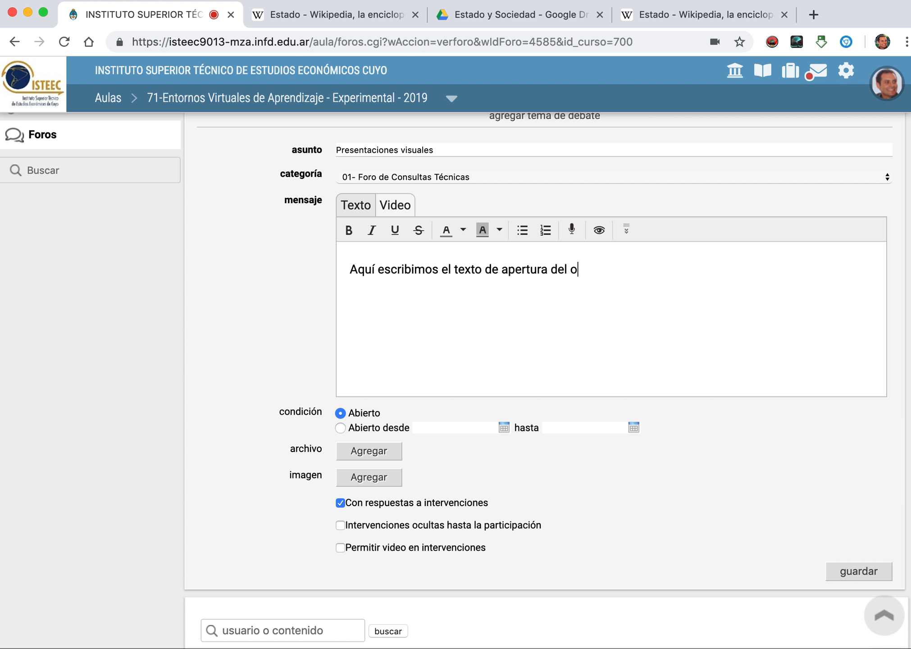
{"action": "key", "text": "BackSpace"}
{"action": "type", "text": "foro."}
Step: Limit the topic's open period to 15/03/2019 00:00 through 29/03/2019 23:59
{"action": "left_click", "coordinate": [504, 427]}
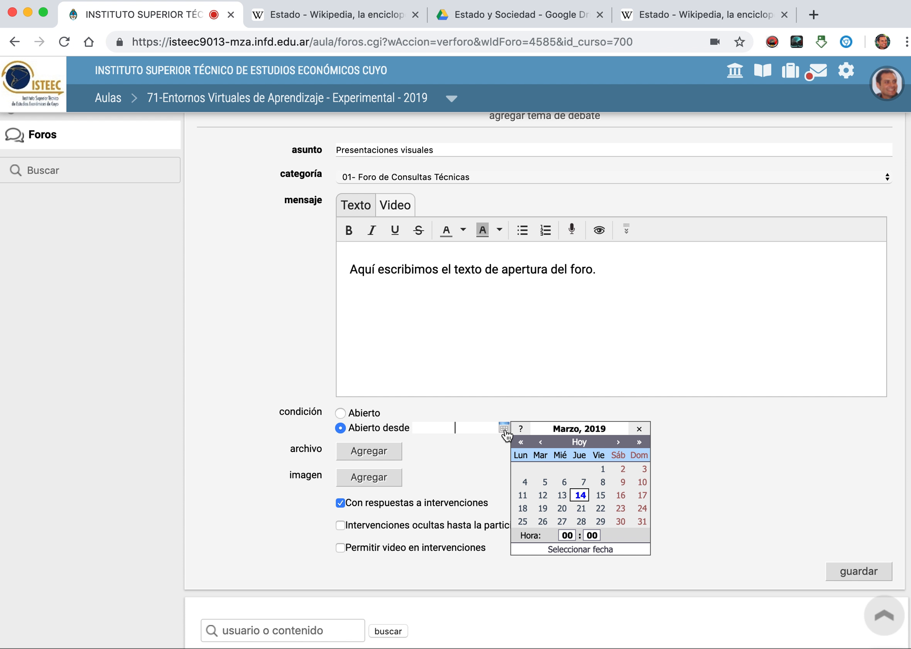
{"action": "left_click", "coordinate": [601, 495]}
{"action": "left_click", "coordinate": [634, 427]}
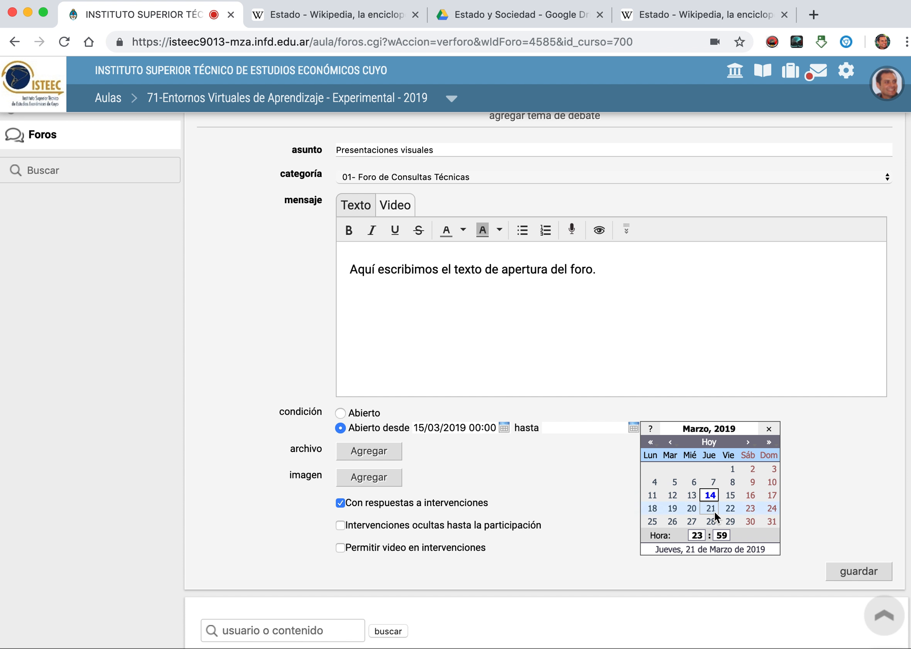
{"action": "left_click", "coordinate": [731, 518]}
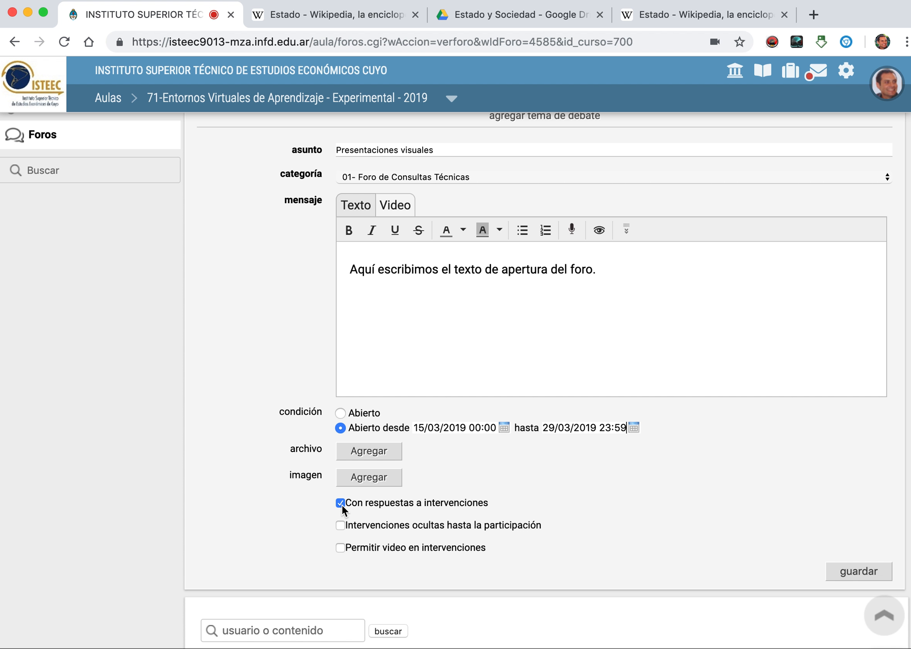
Step: Disable replies to interventions (Con respuestas a intervenciones) and save the debate topic
{"action": "left_click", "coordinate": [341, 503]}
{"action": "scroll", "coordinate": [763, 477], "scroll_direction": "down", "scroll_amount": 2}
{"action": "scroll", "coordinate": [763, 477], "scroll_direction": "up", "scroll_amount": 2}
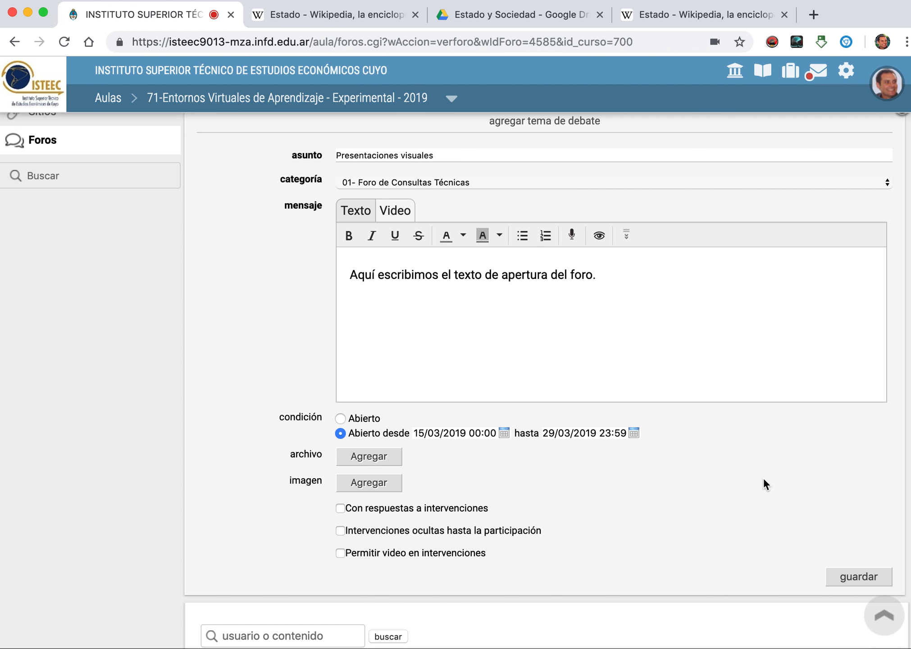
{"action": "scroll", "coordinate": [764, 478], "scroll_direction": "down", "scroll_amount": 1}
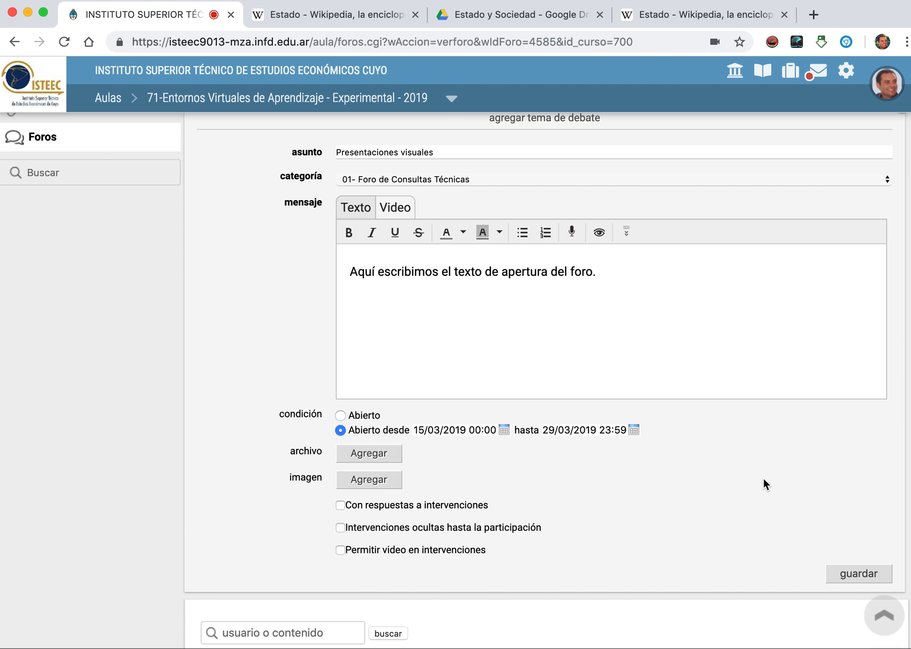
{"action": "left_click", "coordinate": [866, 576]}
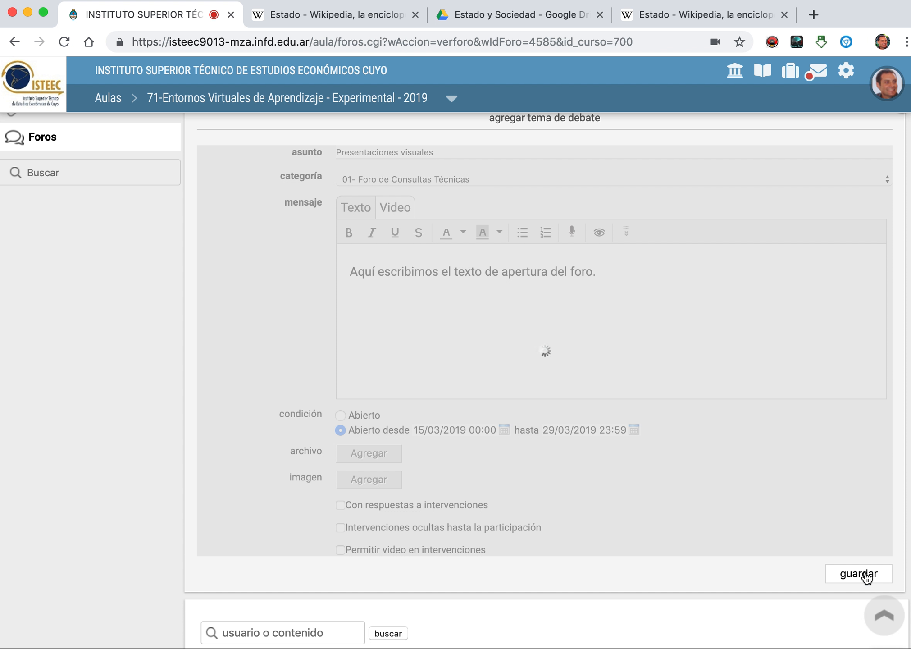